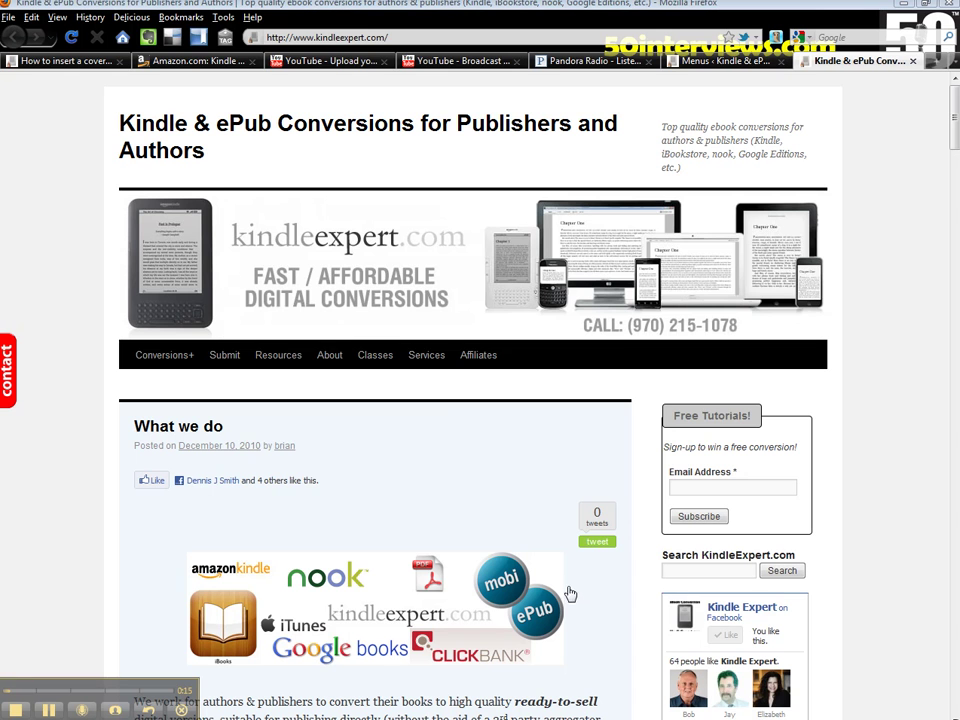
- Show the kindleexpert.com Resources dropdown with the Publishing FAQ, Videos and Kindle Emulator links
mouse_move(281, 362)
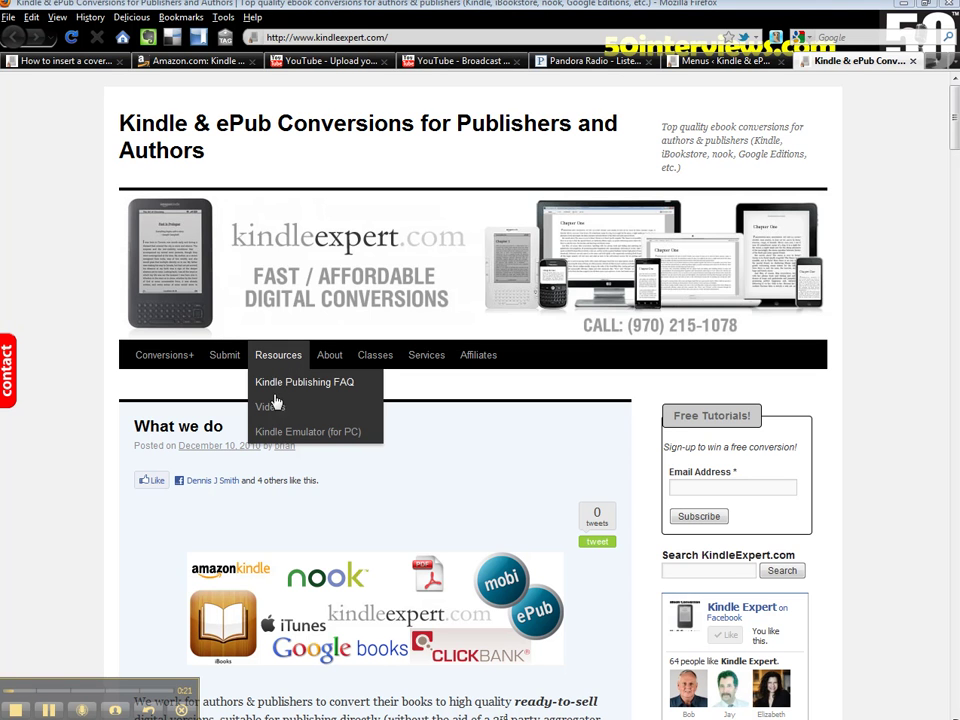
- Follow the Kindle Emulator (for PC) link and cancel saving KindleEmulator.exe
click(287, 436)
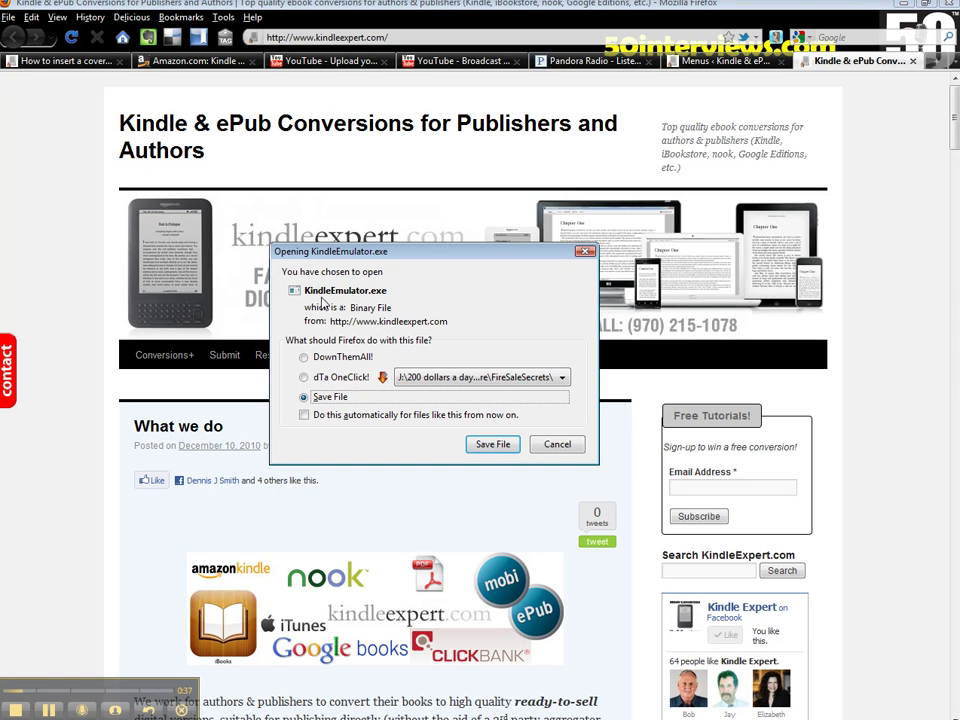
click(557, 445)
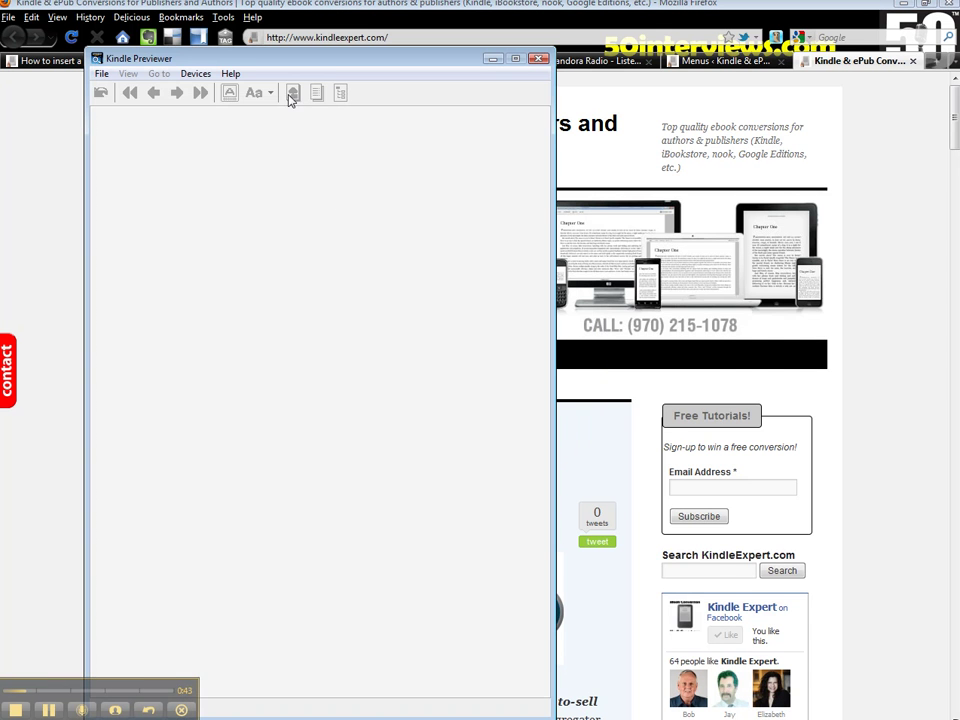
- Move the Previewer window right and open the 101Quotes-REVISED MOBI file
drag(255, 63, 510, 46)
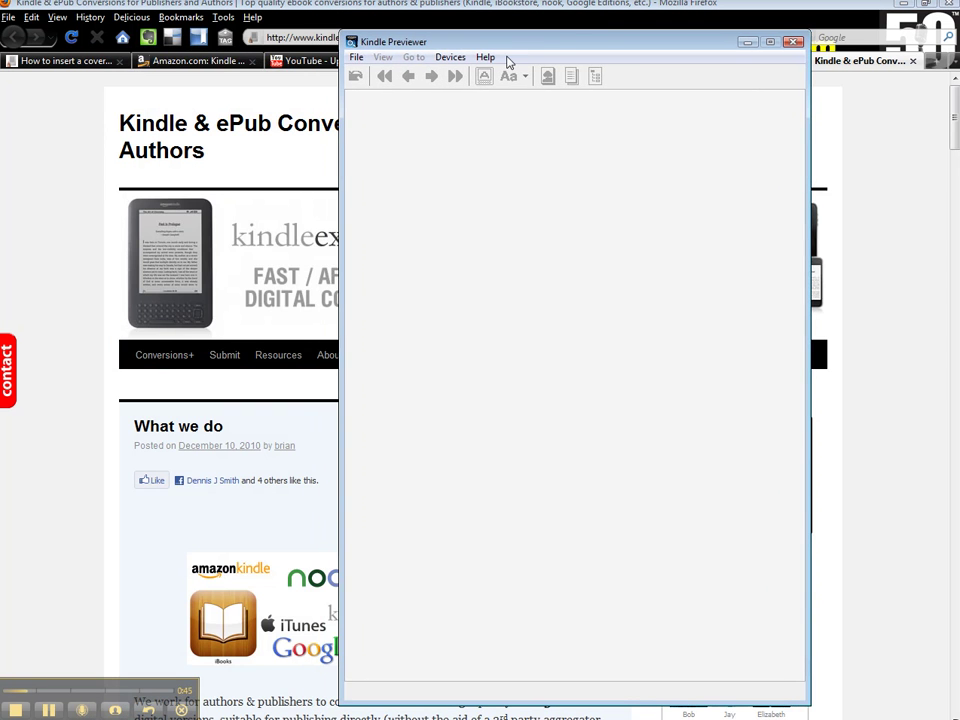
click(357, 58)
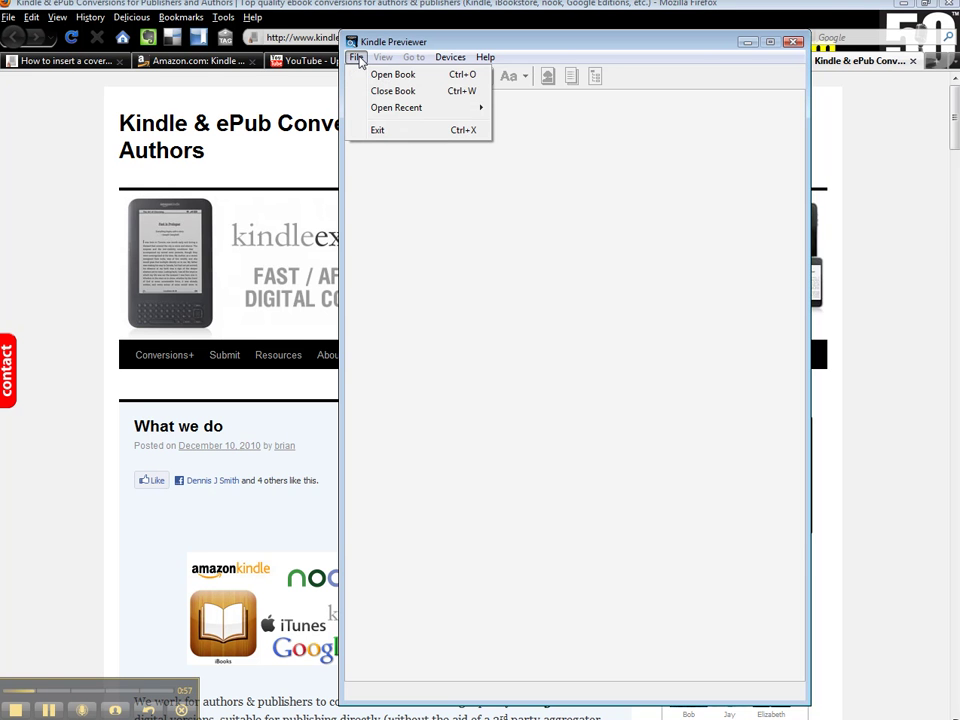
click(391, 75)
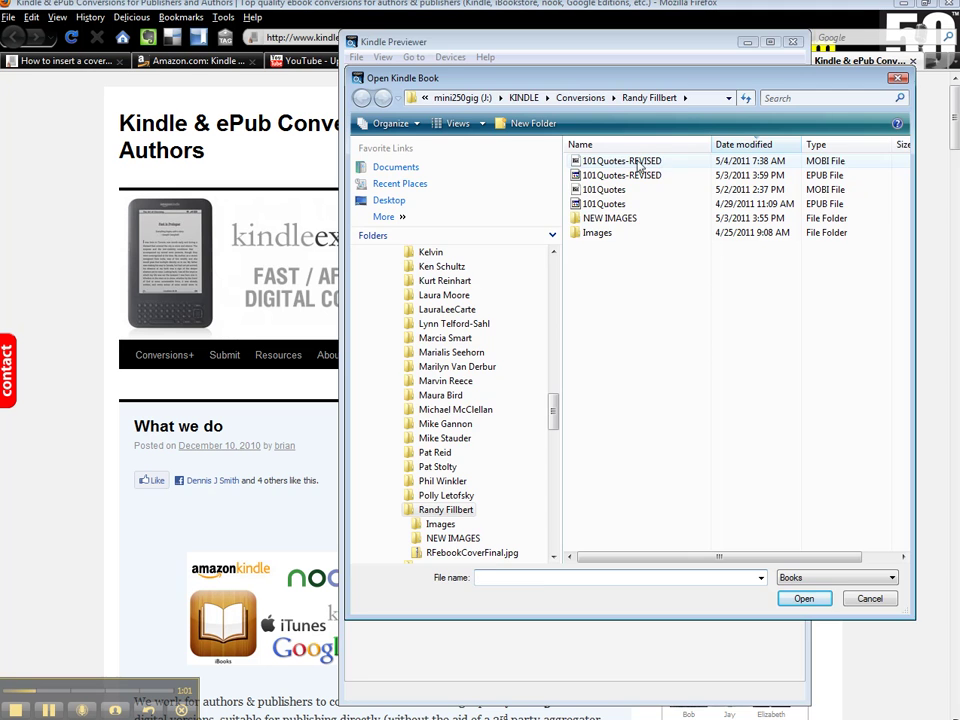
double_click(650, 162)
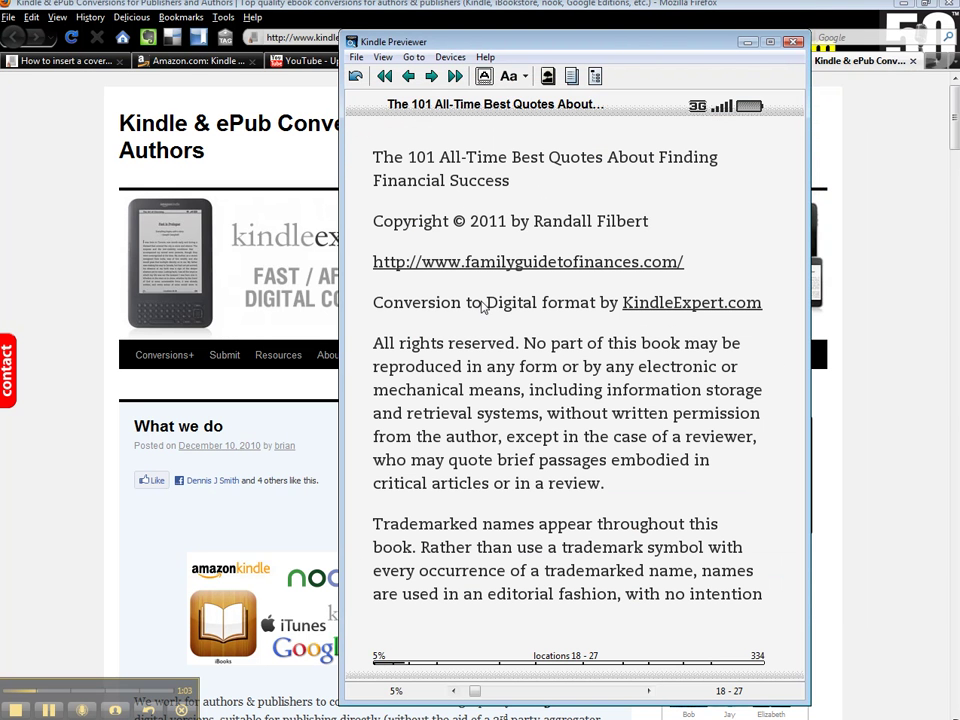
- Page forward to the Introduction, then jump to the cover and the table of contents
click(431, 76)
click(431, 76)
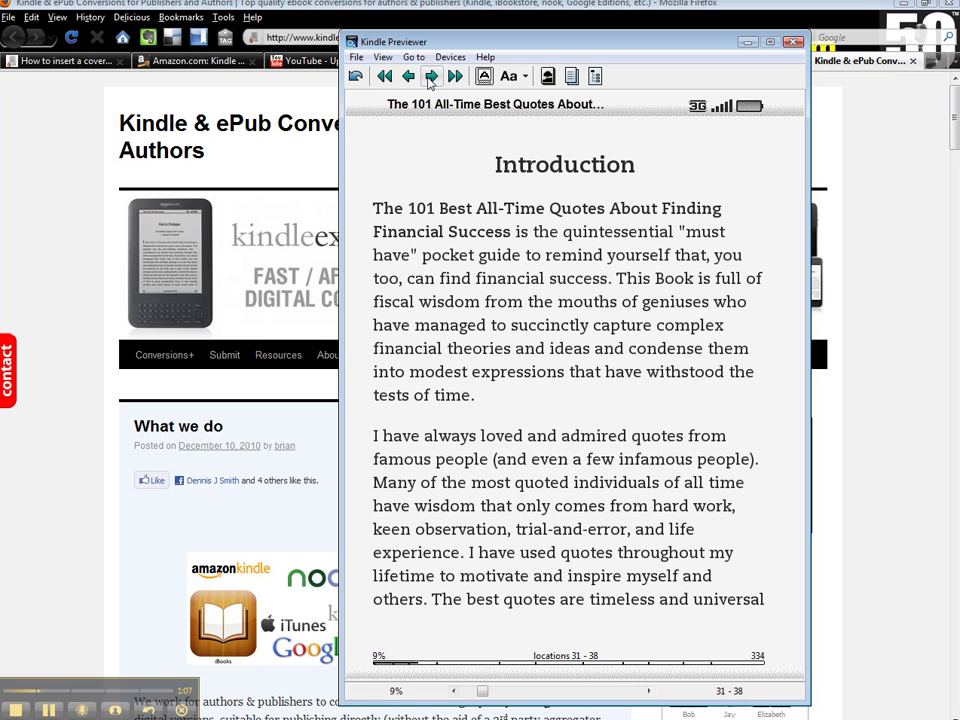
click(547, 77)
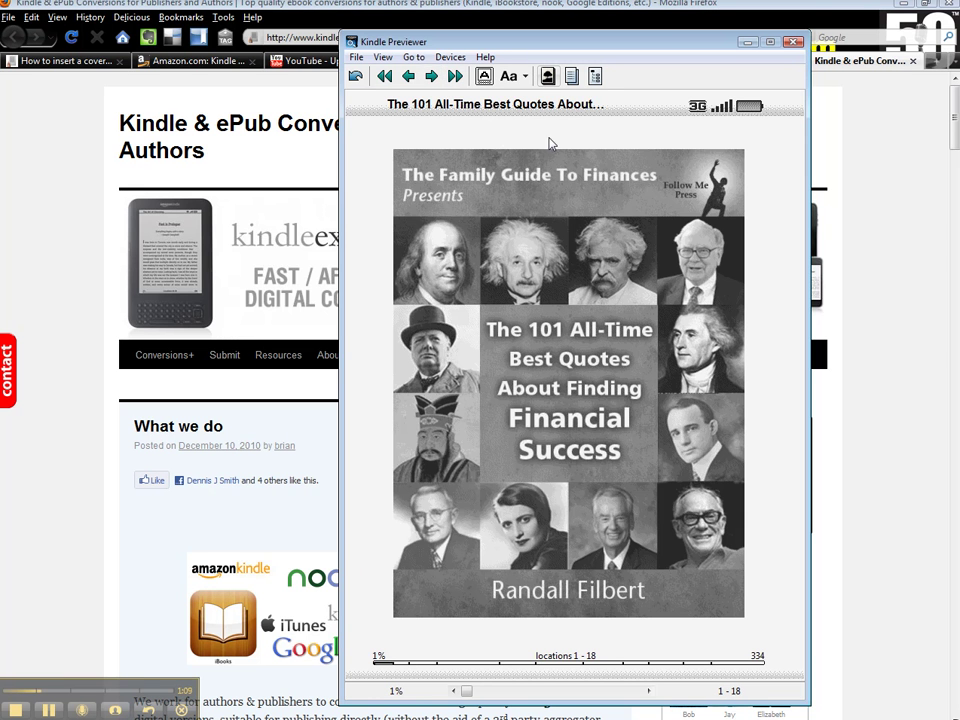
click(572, 78)
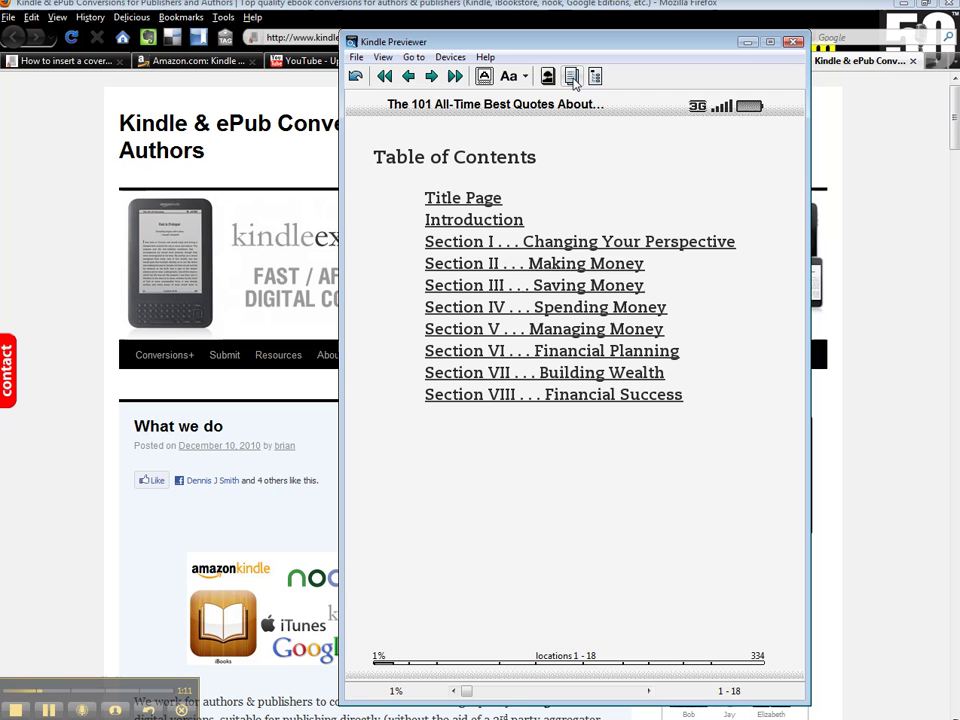
- Test the Section II and Title Page TOC links and the familyguidetofinances.com web link
click(494, 266)
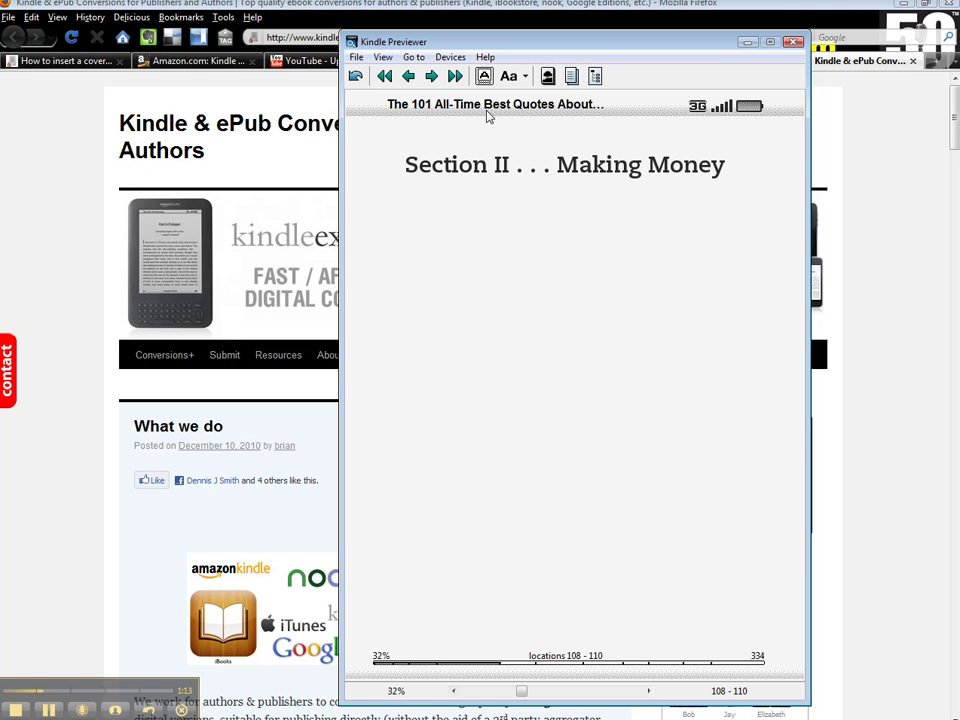
click(431, 76)
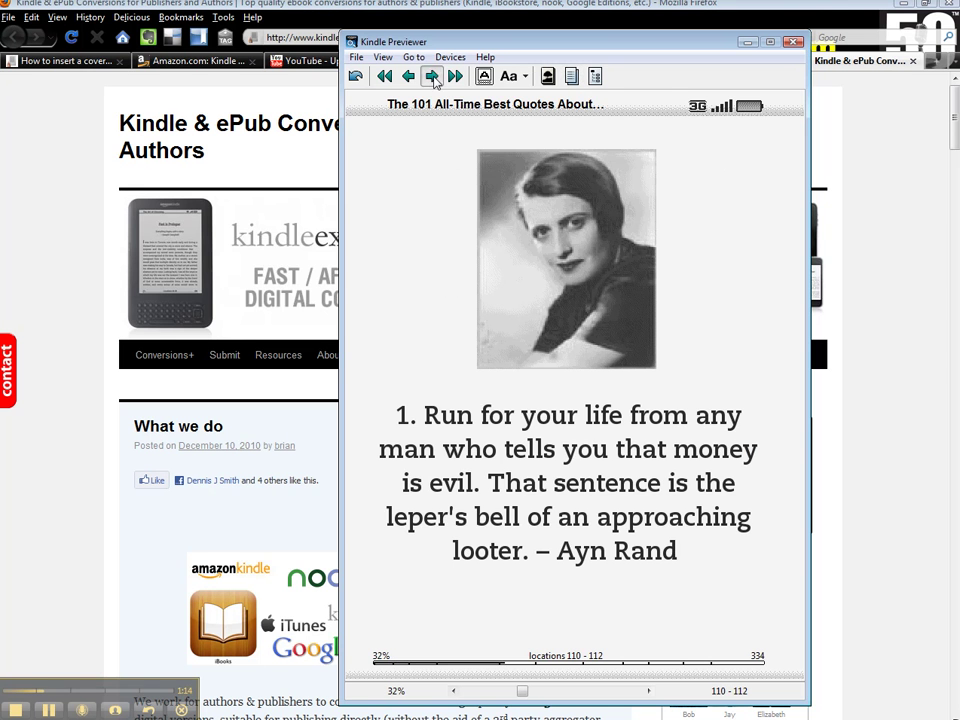
click(571, 76)
click(497, 195)
click(536, 264)
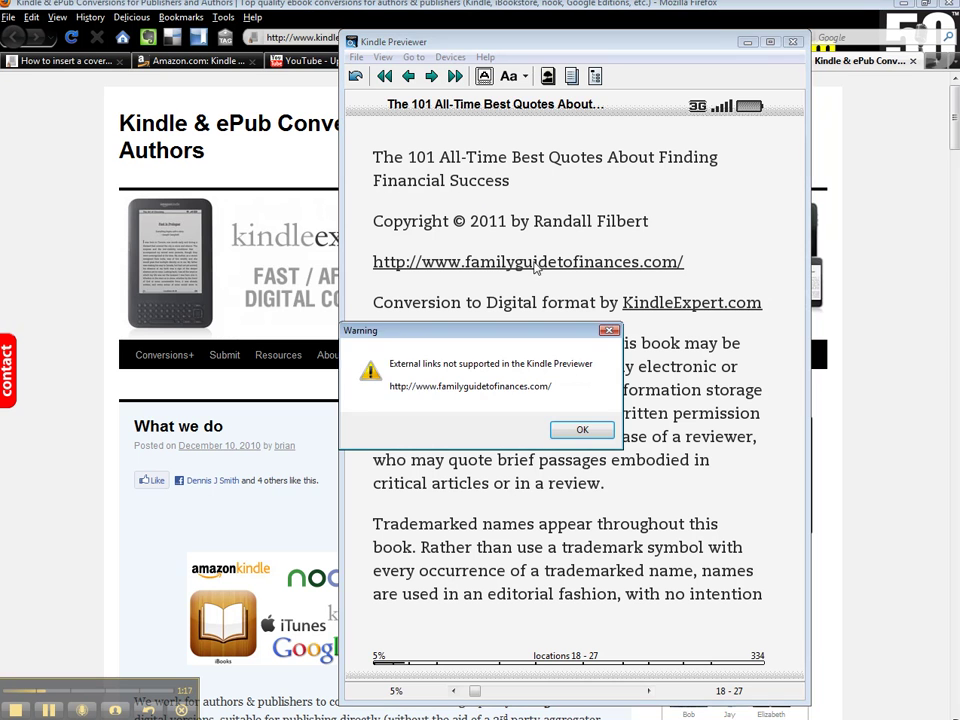
click(577, 428)
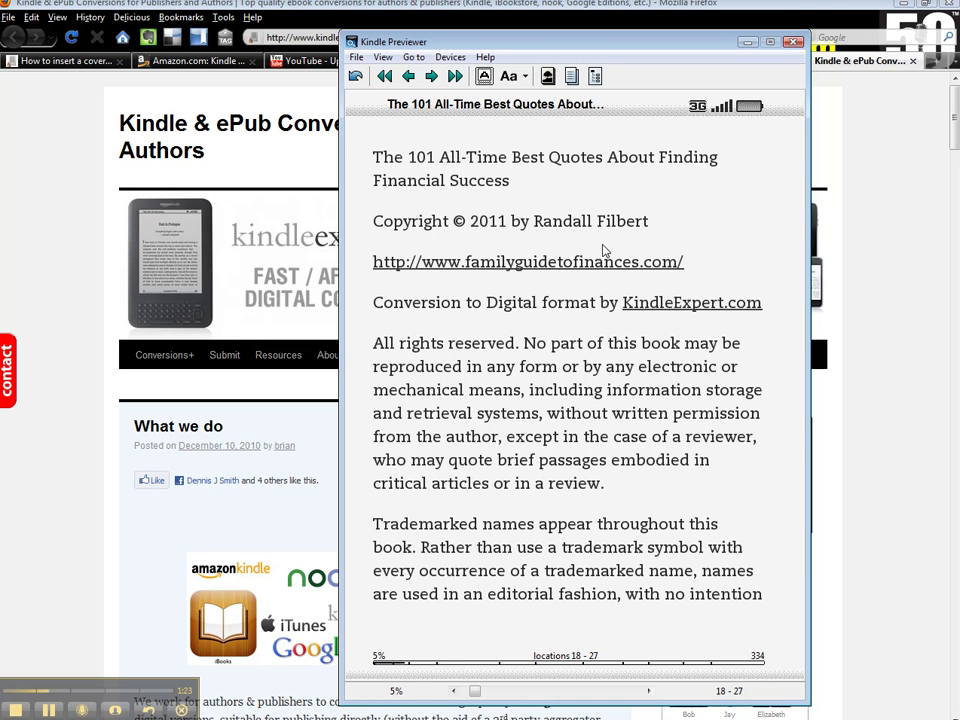
- Page forward through the Introduction and Section I to quote 2 by Mignon McLaughlin
click(431, 76)
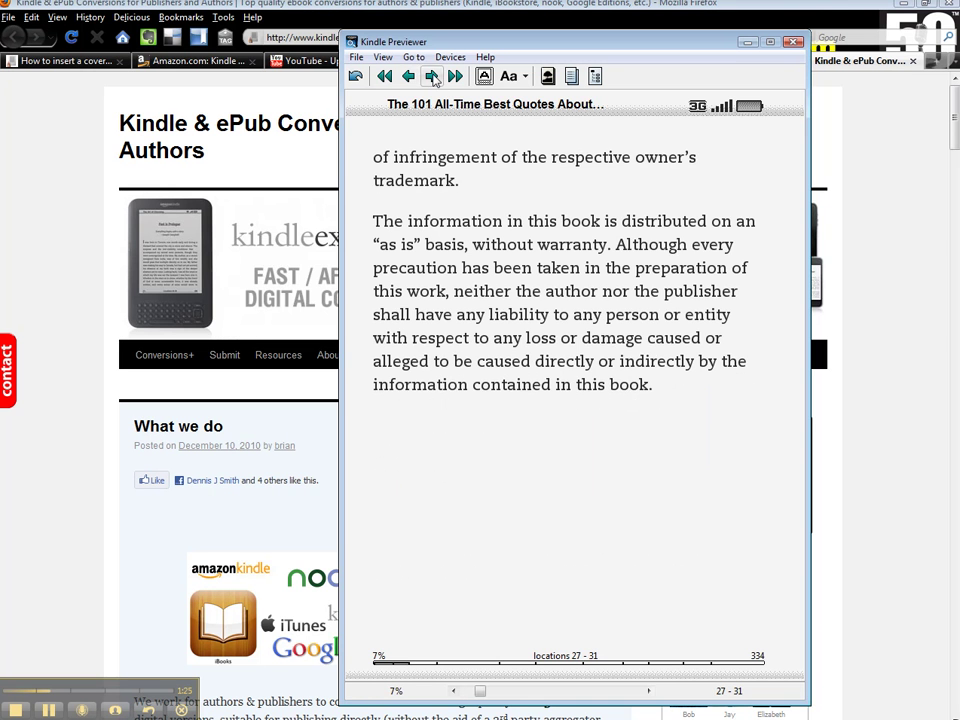
click(431, 76)
click(431, 76)
click(431, 76)
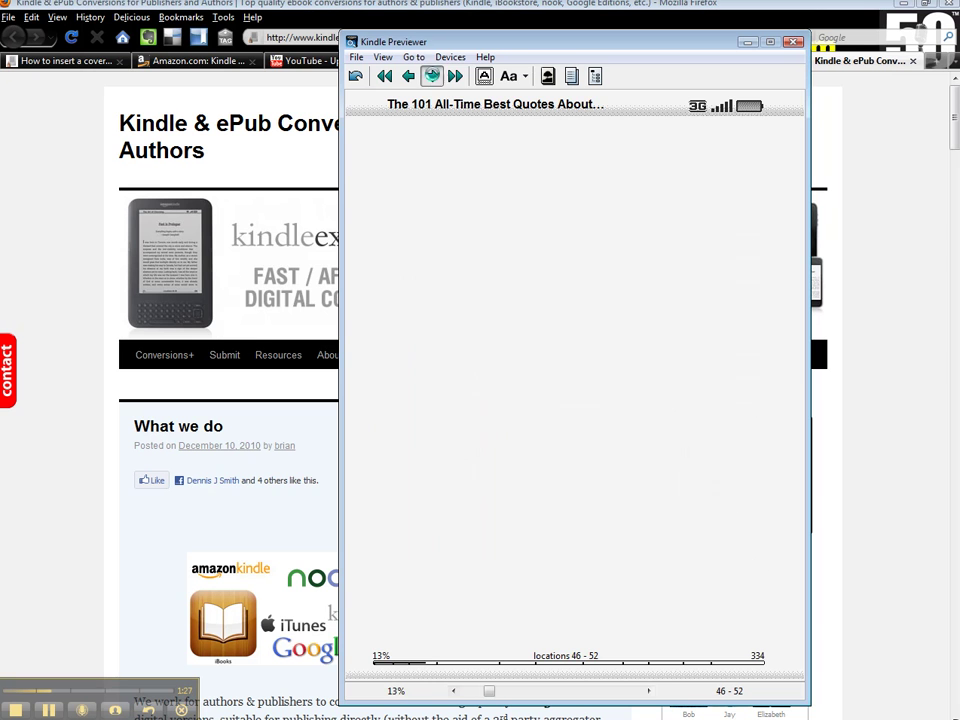
click(431, 76)
click(431, 76)
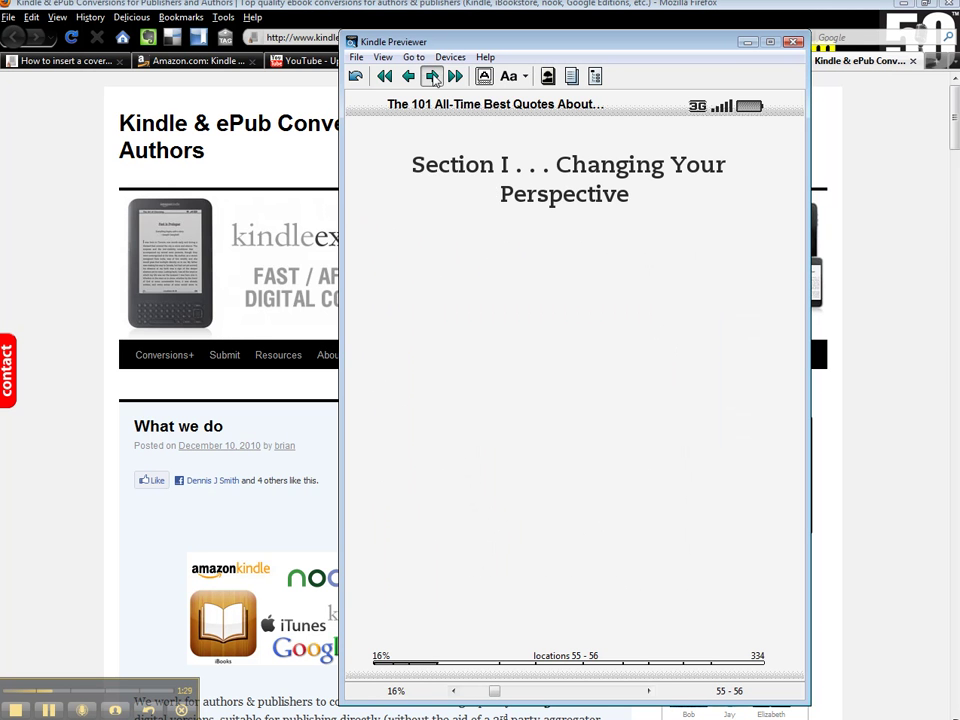
click(431, 76)
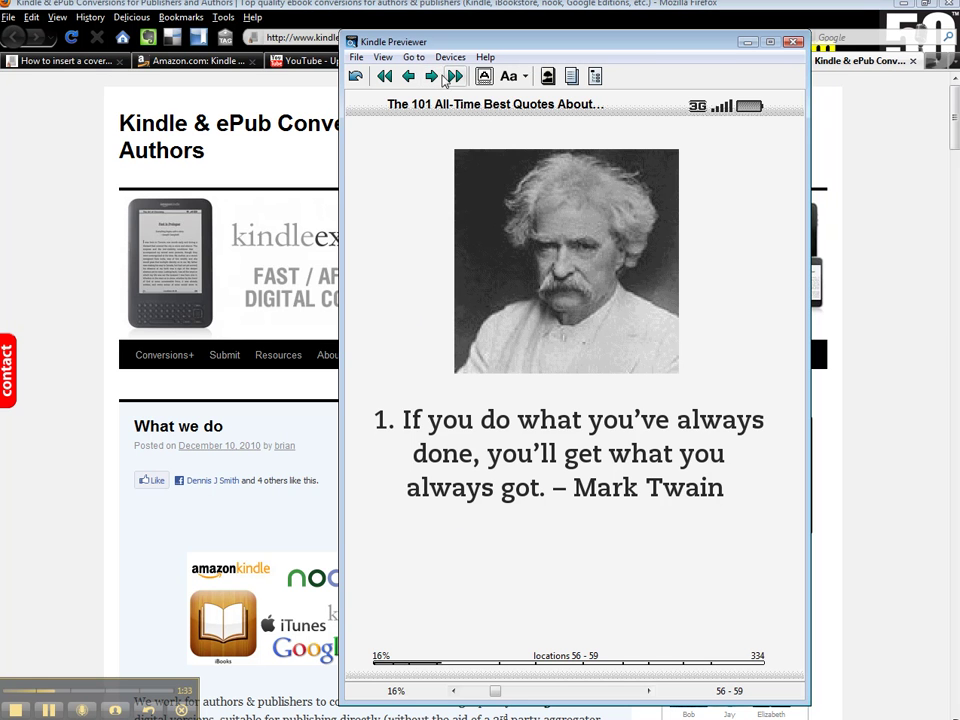
click(431, 76)
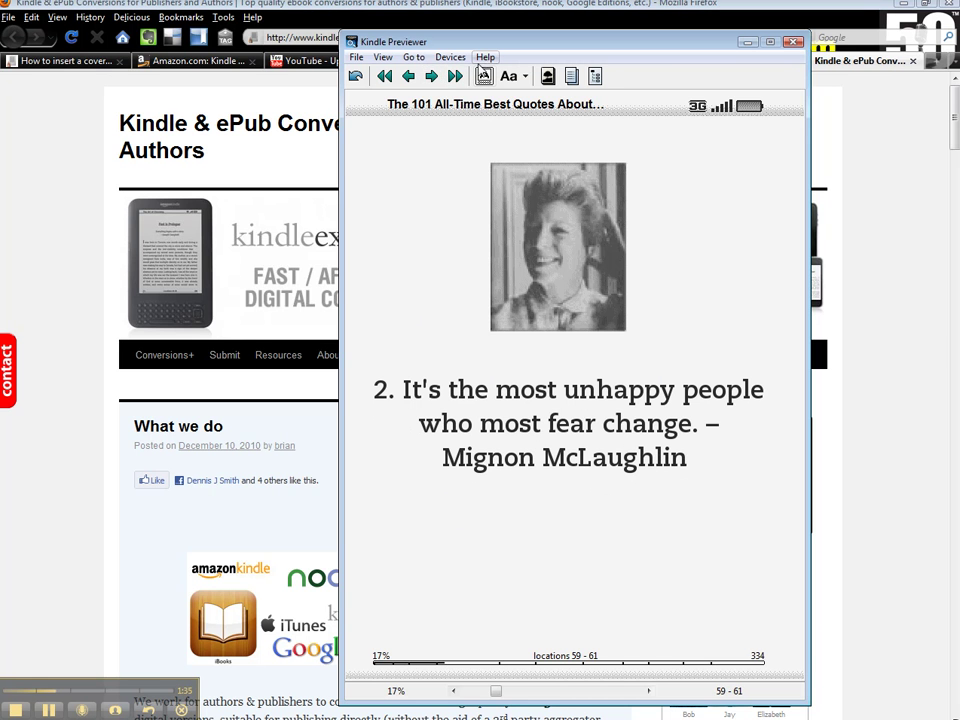
- Preview quote 2 at text Size 1, then at the largest Size 6
click(526, 77)
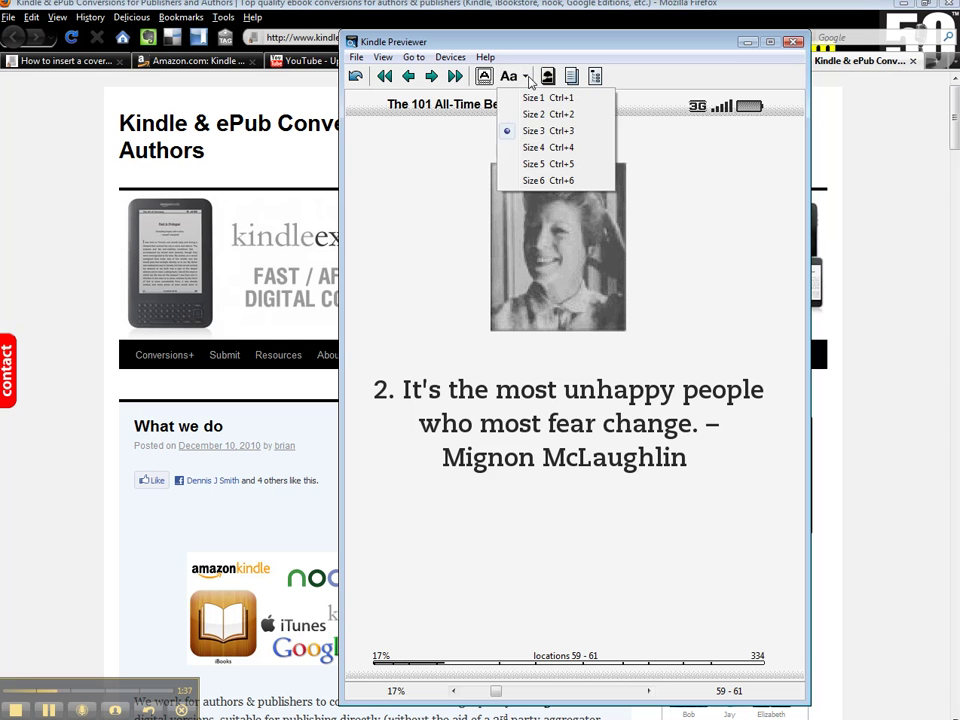
click(533, 99)
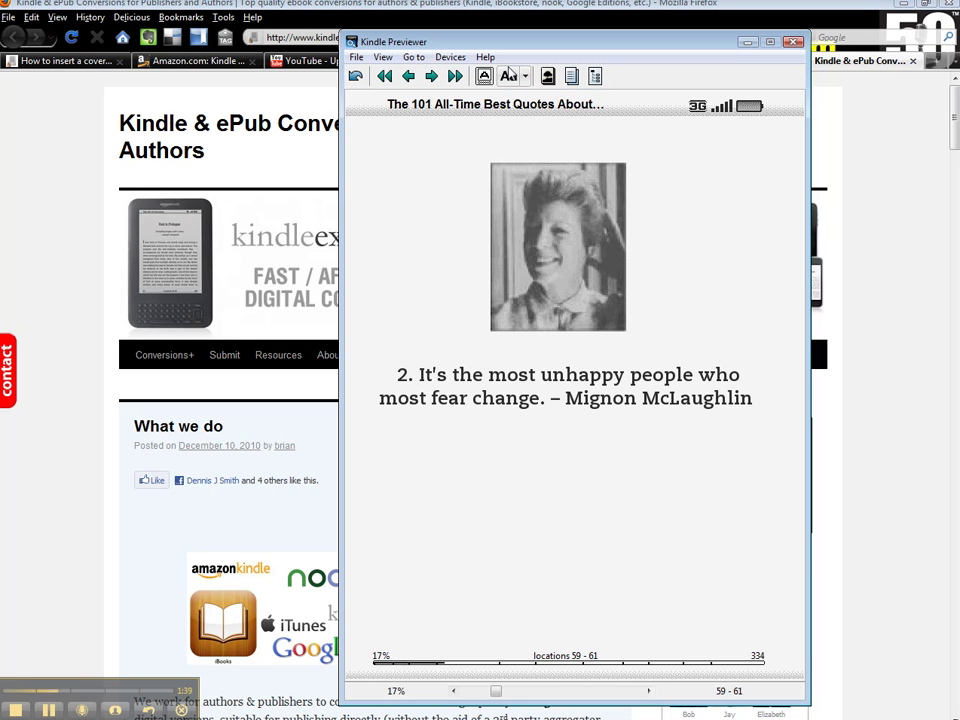
click(522, 79)
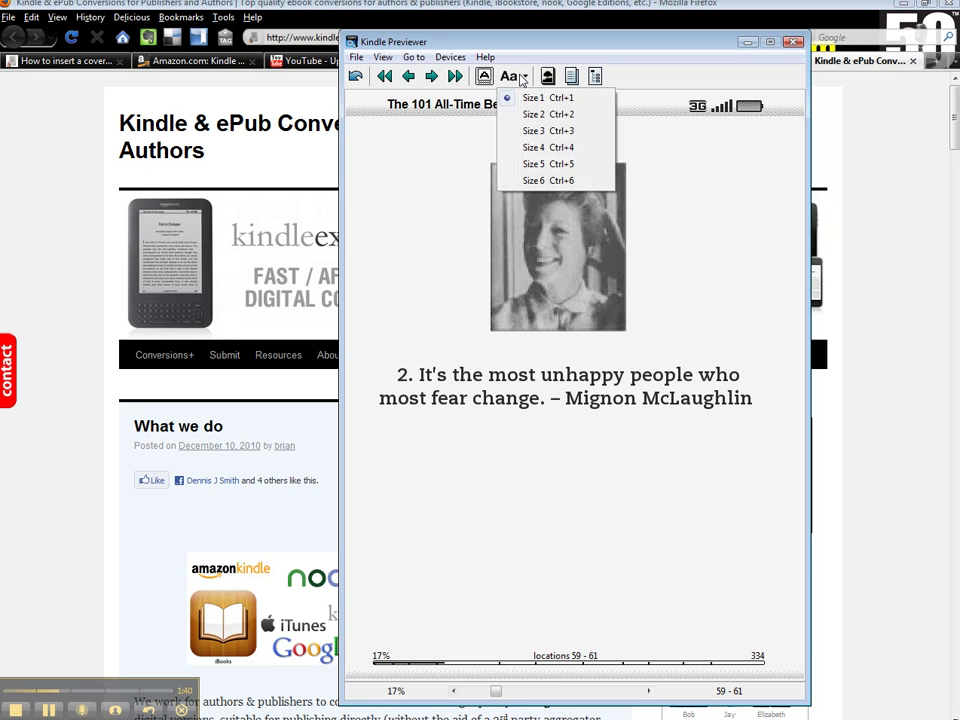
click(508, 180)
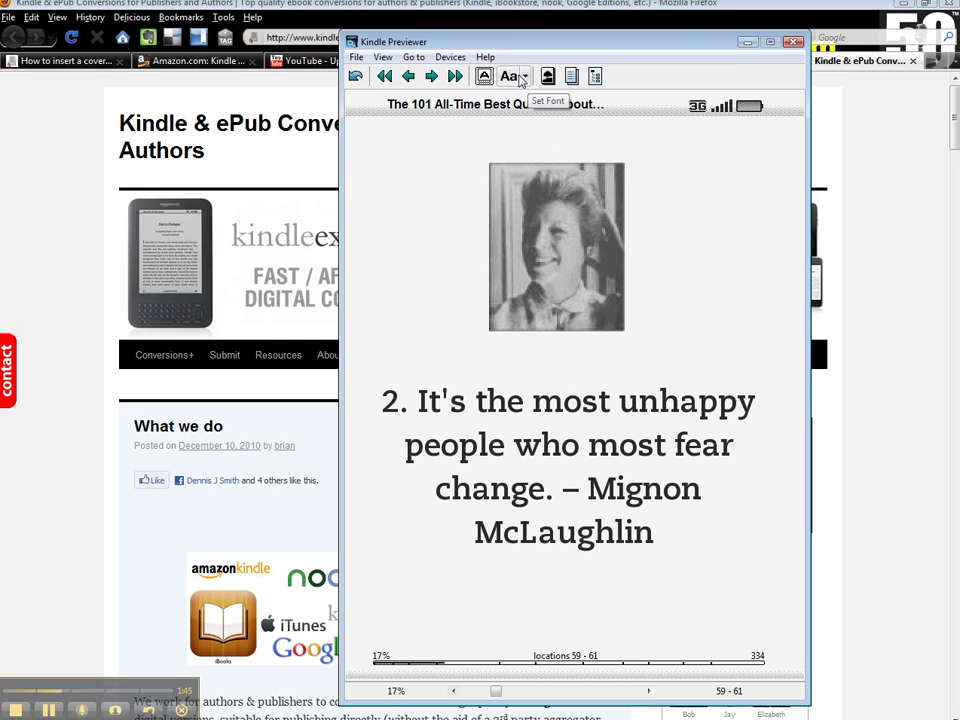
click(450, 58)
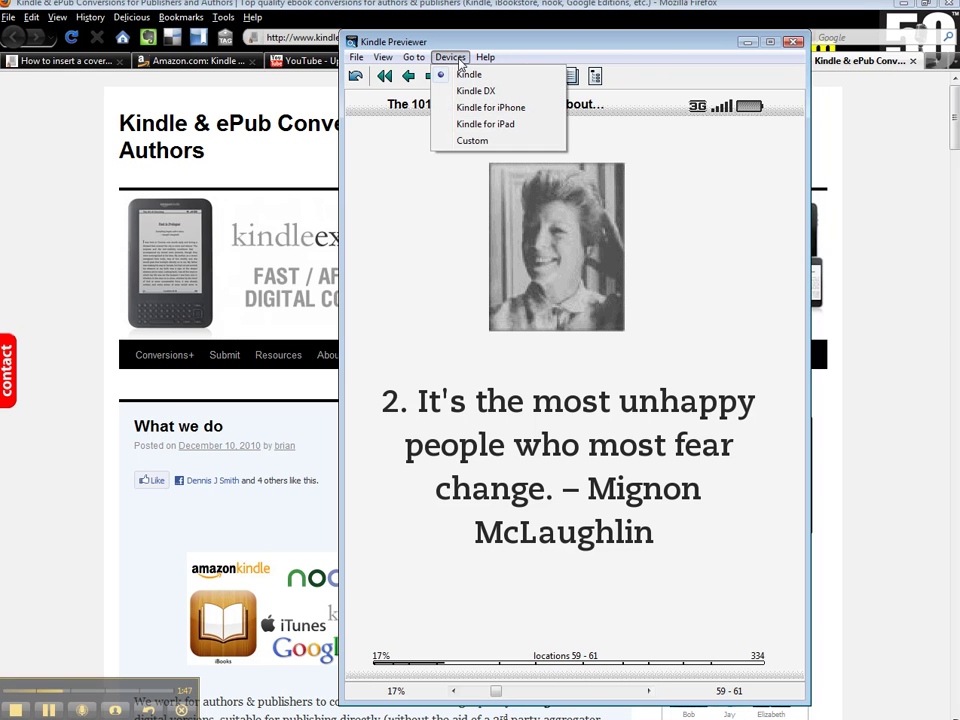
- Switch the preview to Kindle for iPad and page forward to quote 16
click(485, 125)
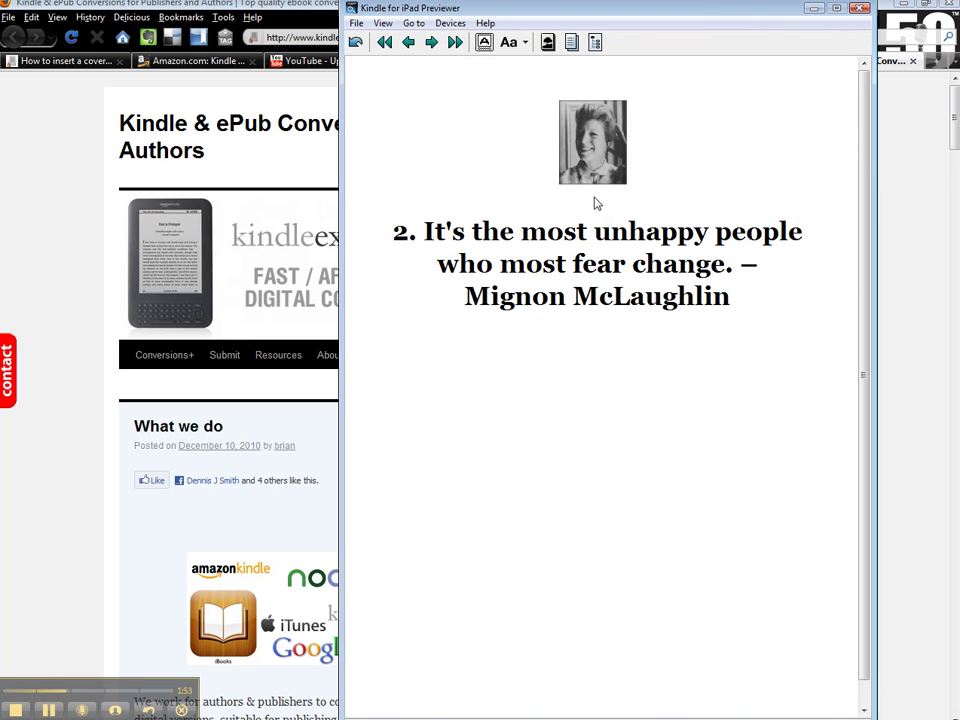
click(431, 42)
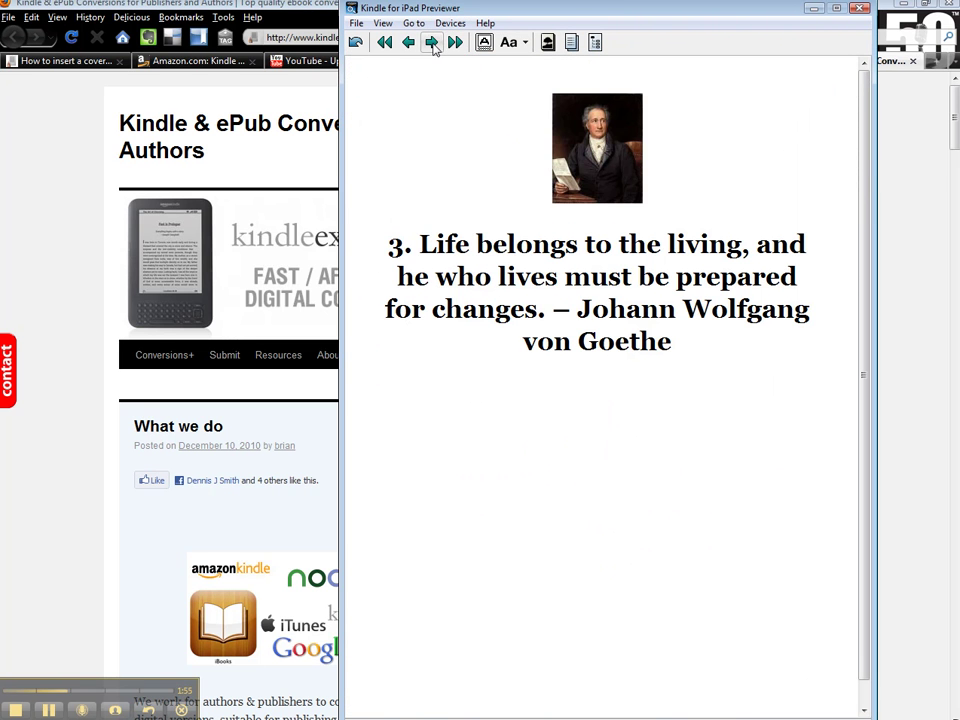
click(432, 43)
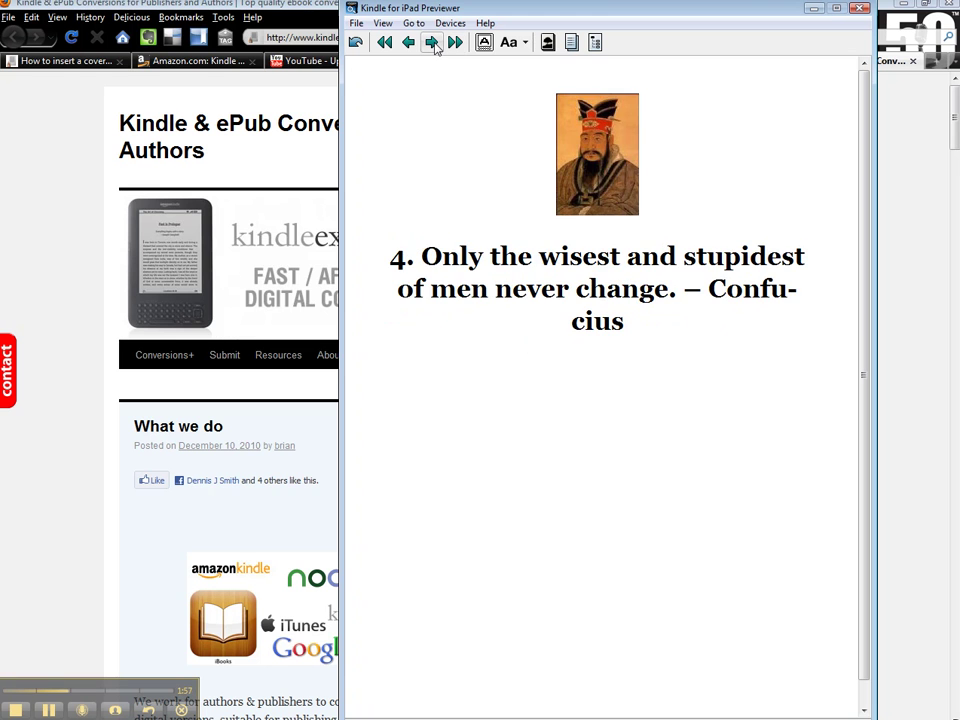
click(432, 43)
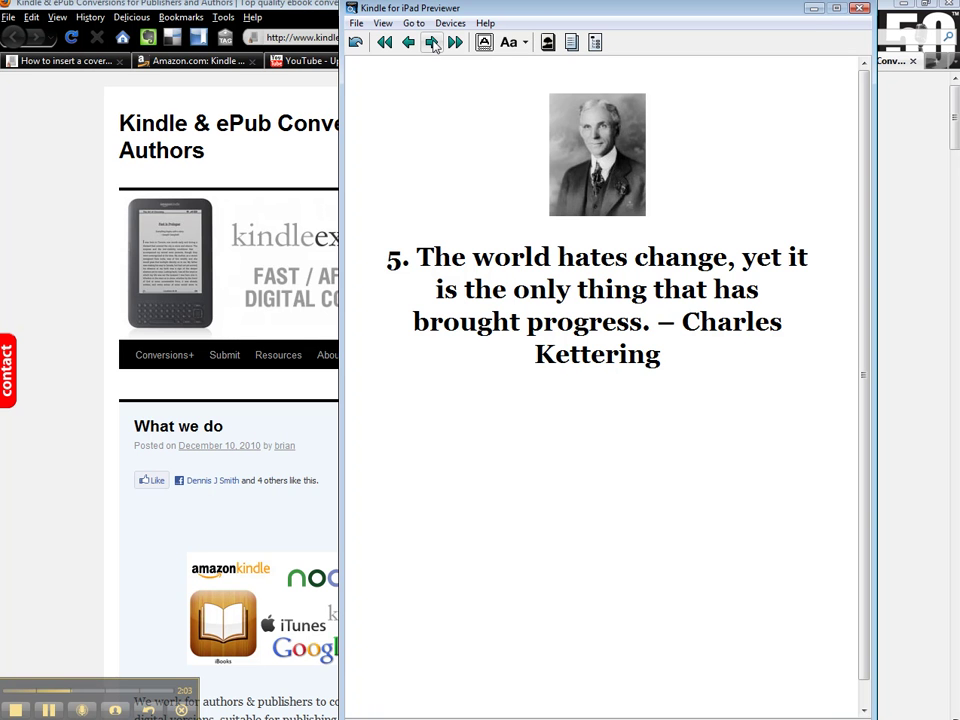
click(432, 43)
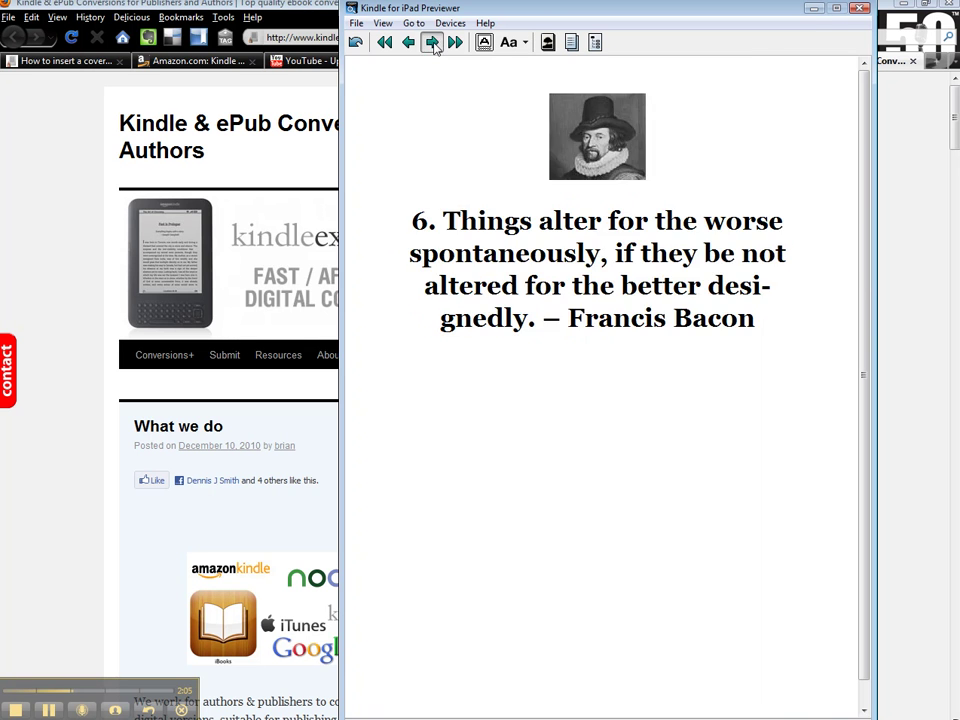
click(432, 43)
click(432, 43)
click(432, 43)
click(432, 43)
click(432, 43)
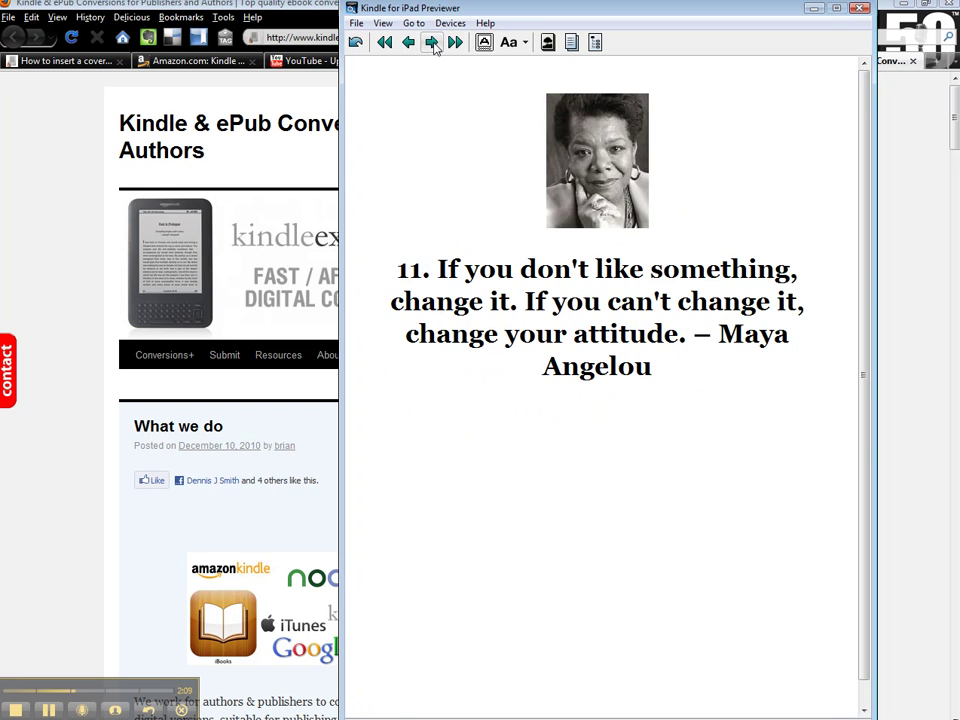
click(432, 43)
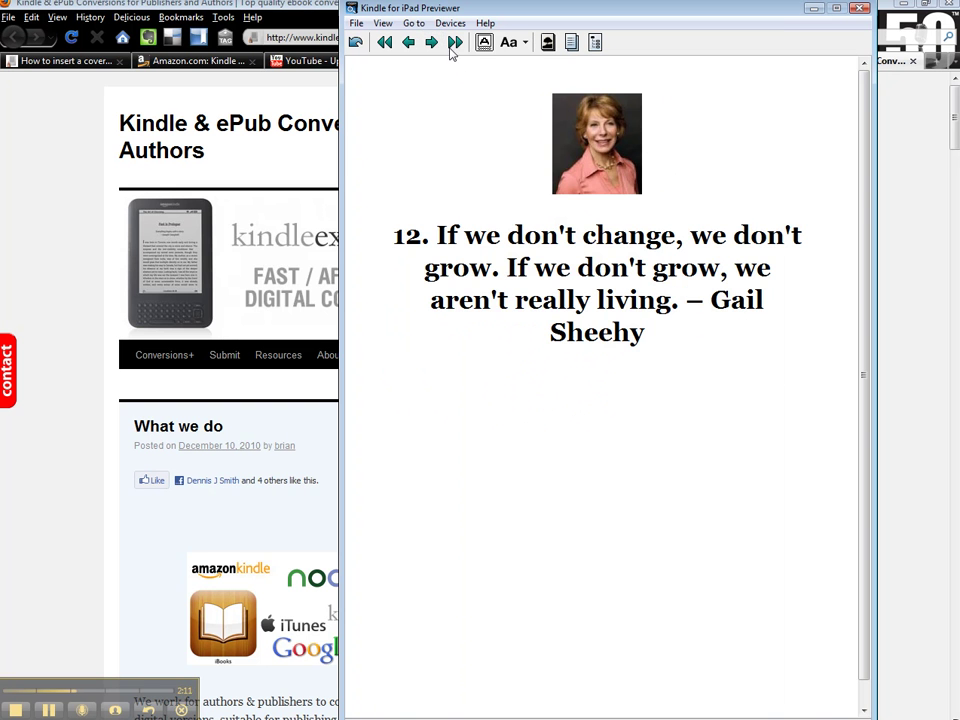
click(432, 43)
click(432, 43)
click(432, 43)
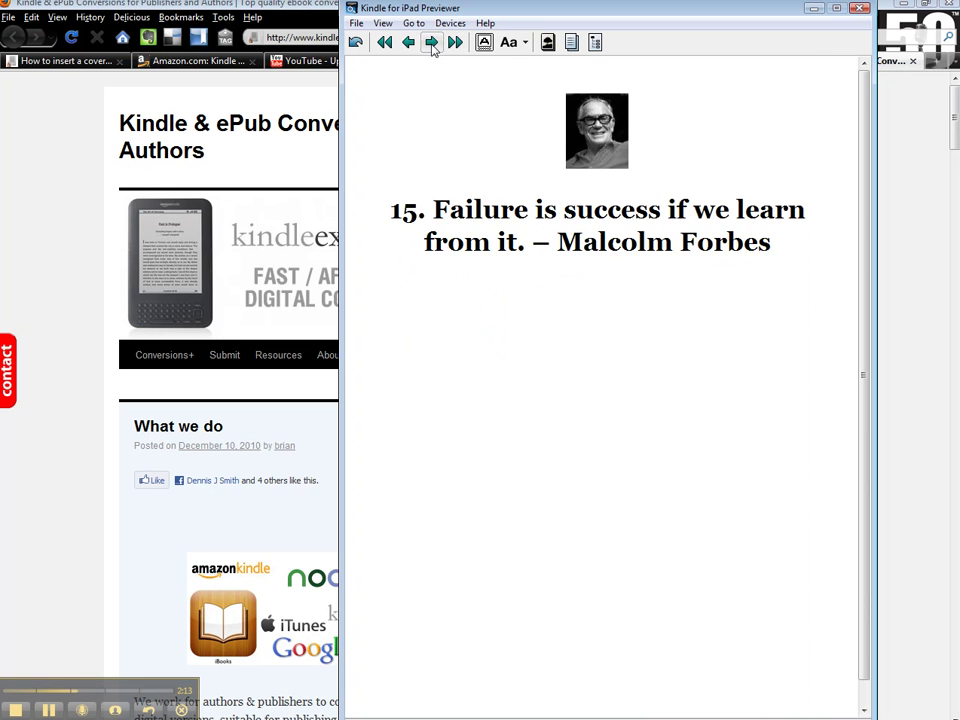
click(432, 43)
- Shrink the quote text to Size 2, then enlarge it to Size 3
click(526, 43)
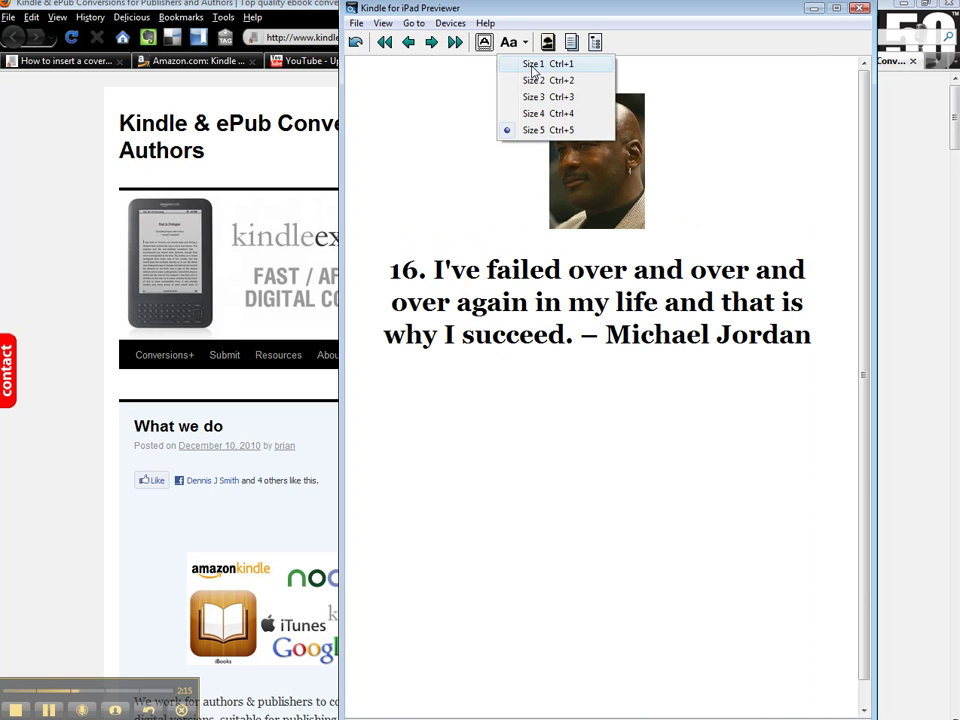
click(549, 82)
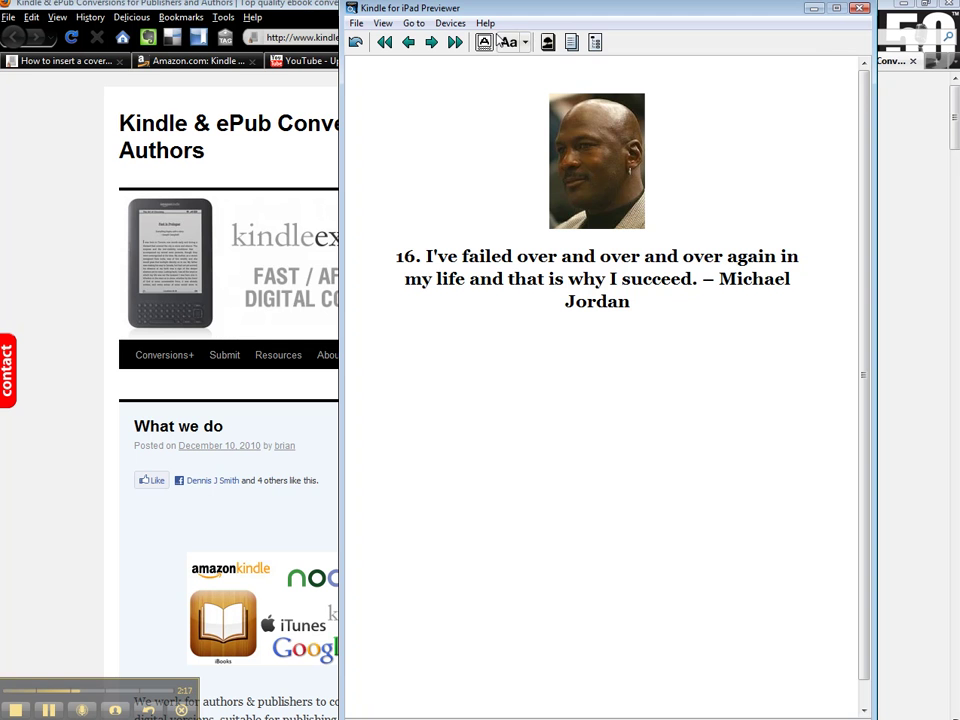
click(526, 43)
click(545, 96)
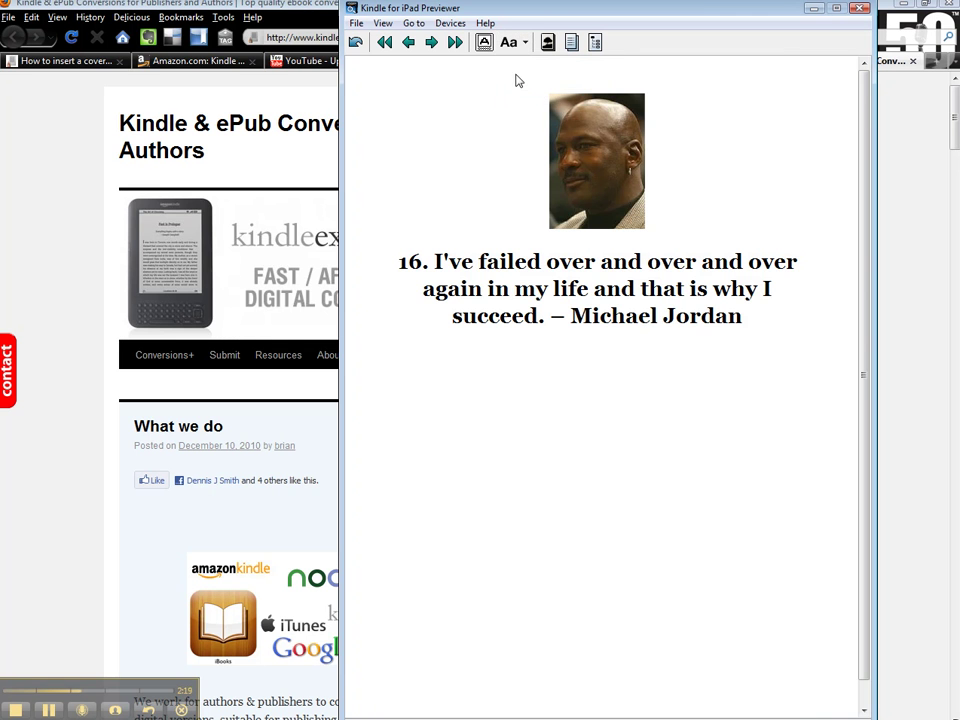
- Switch the preview to Kindle DX and page forward to quote 18
click(450, 23)
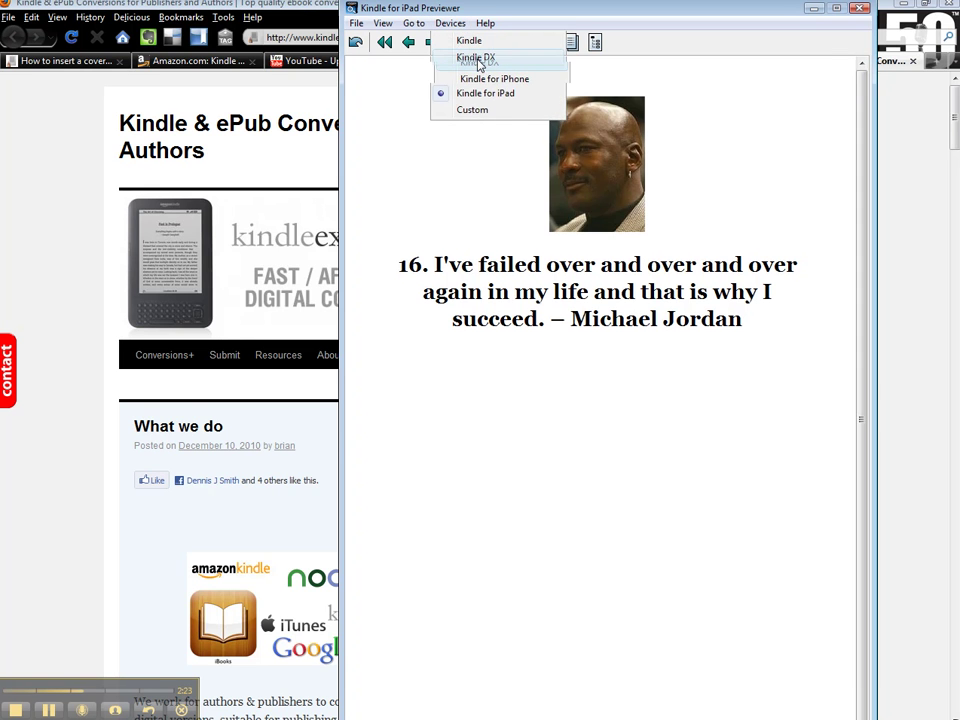
click(478, 60)
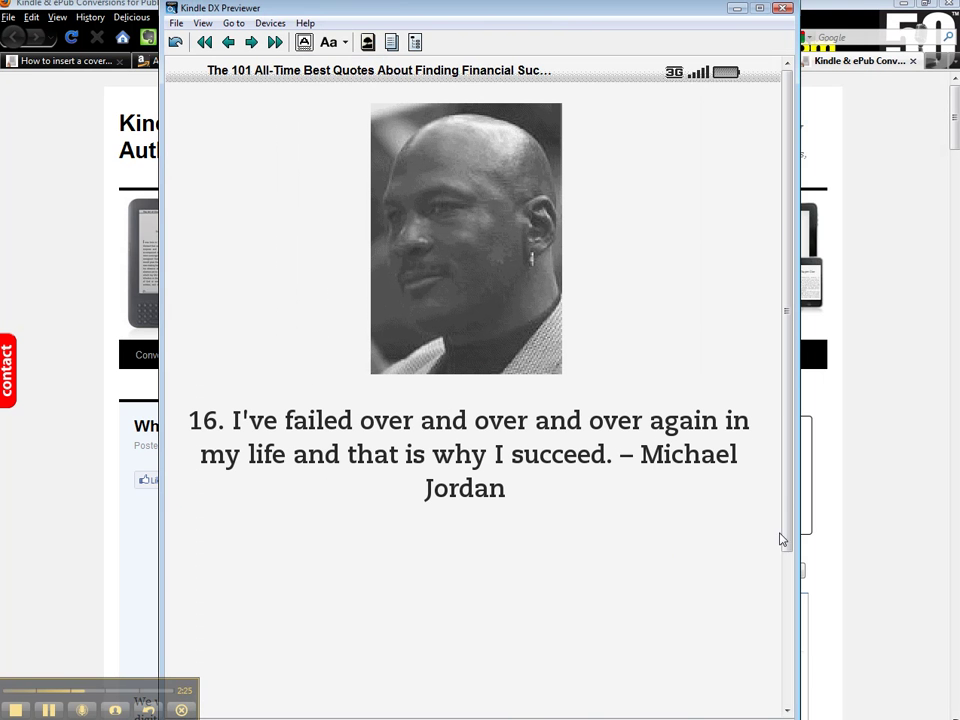
drag(786, 469, 288, 40)
click(252, 41)
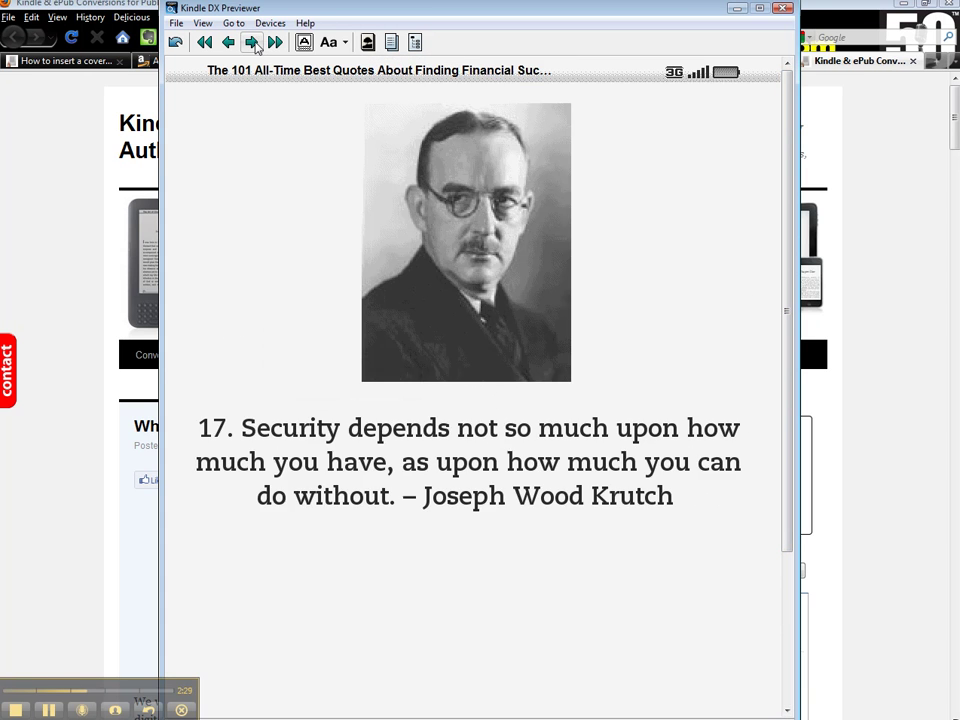
click(252, 41)
click(270, 23)
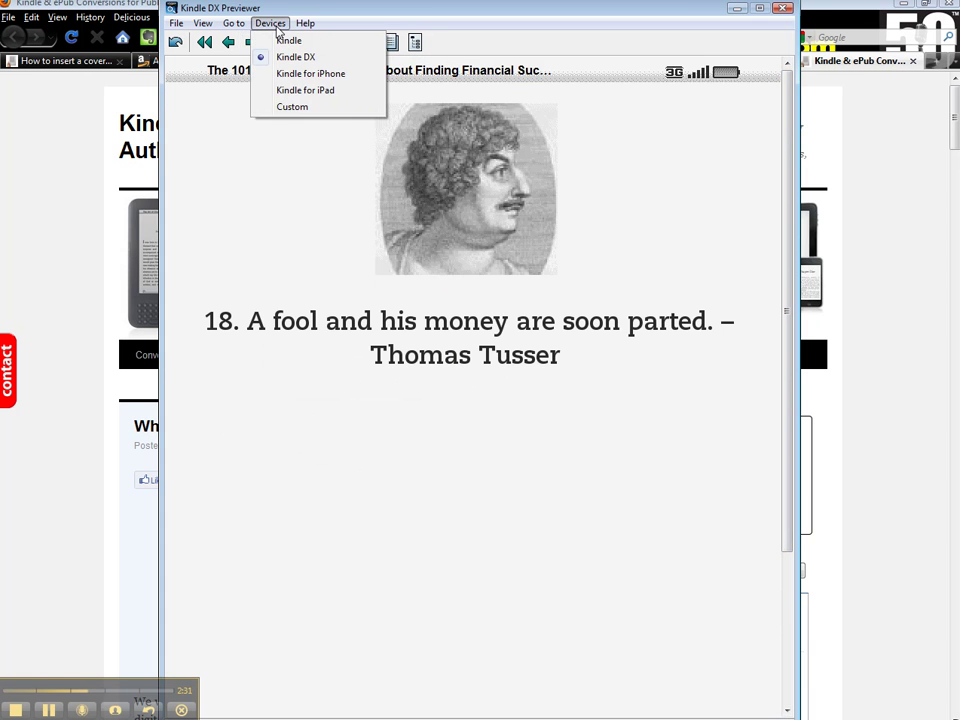
- Switch to the Kindle for iPhone view, page to Zig Ziglar's quote 20, and set text Size 2
click(300, 76)
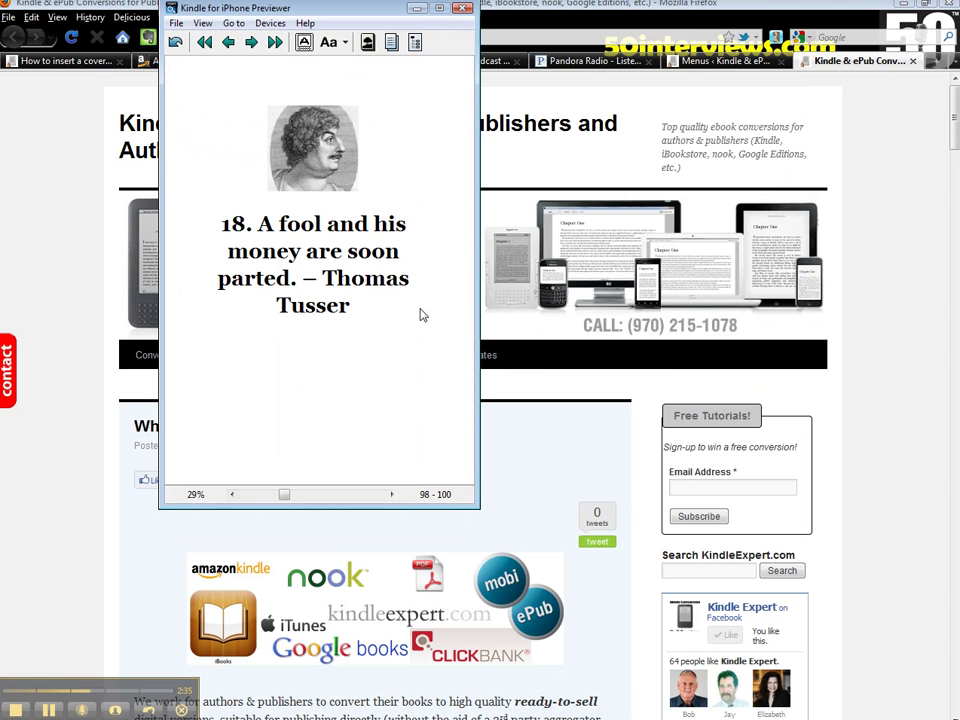
drag(300, 10, 510, 104)
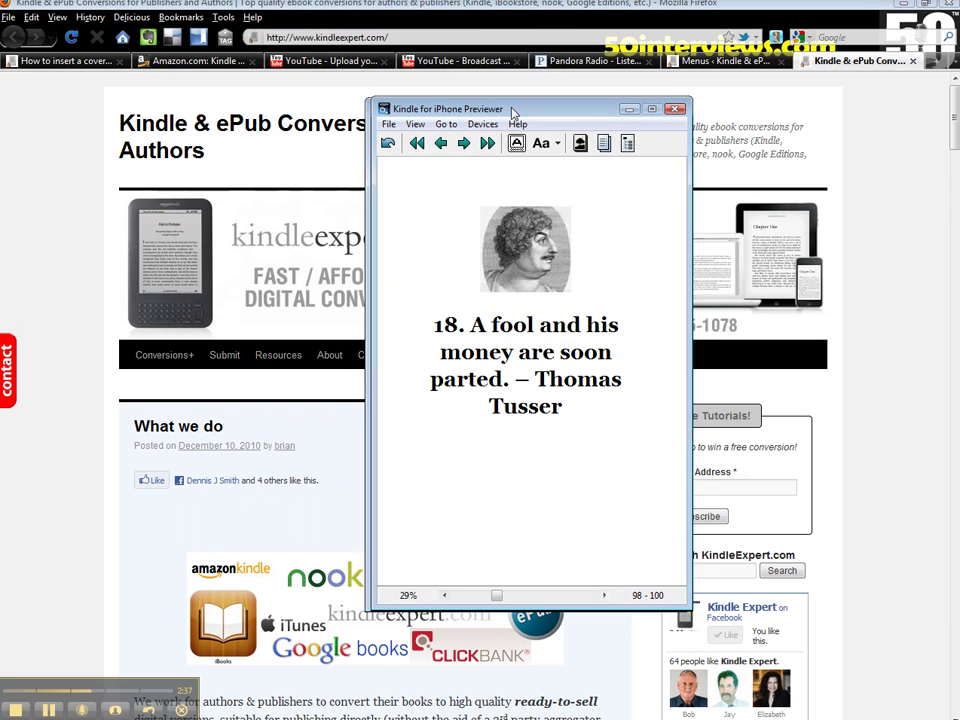
click(461, 140)
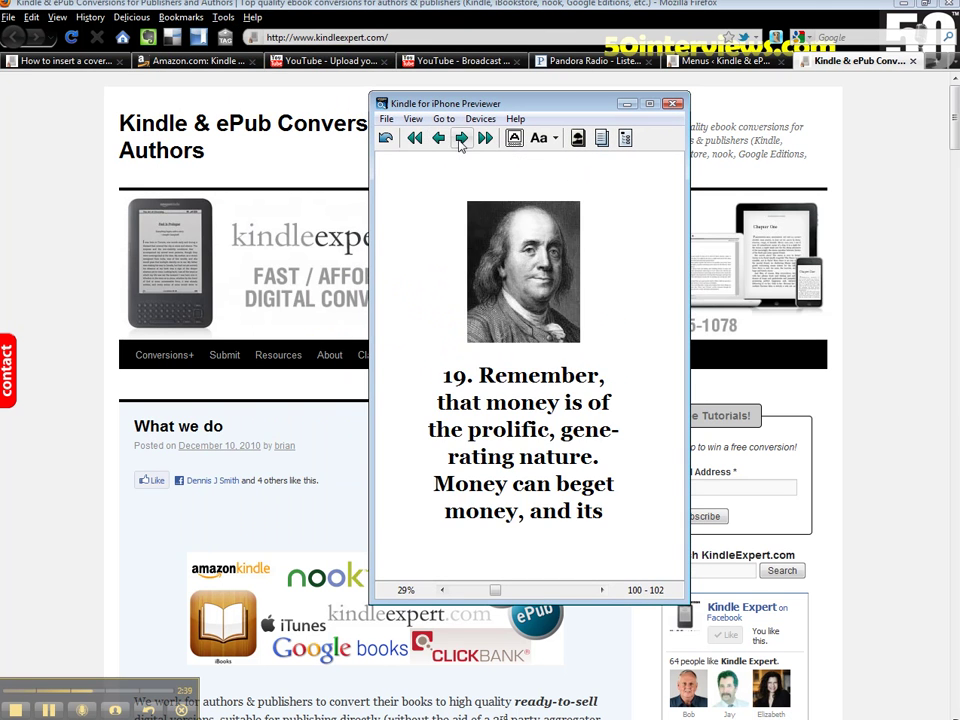
click(461, 140)
click(461, 140)
click(461, 140)
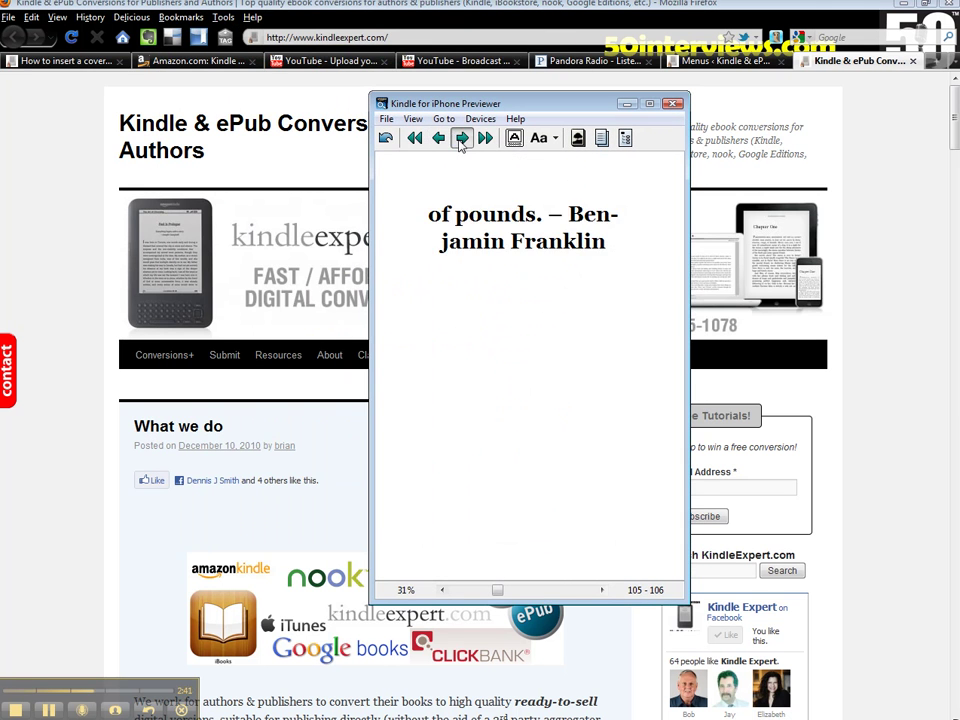
click(461, 140)
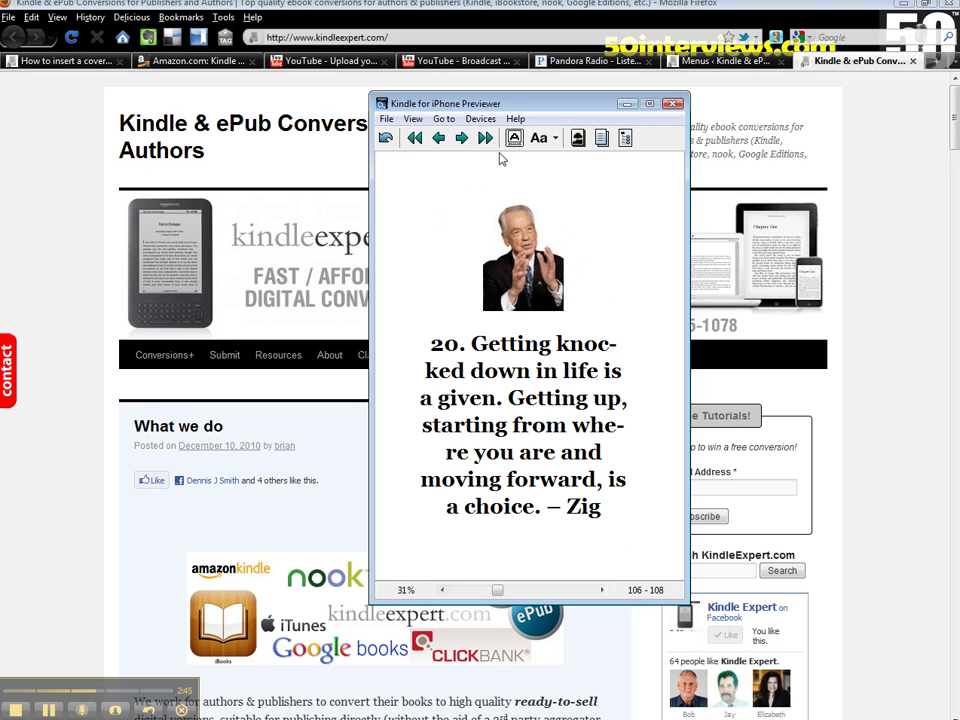
click(555, 138)
click(570, 176)
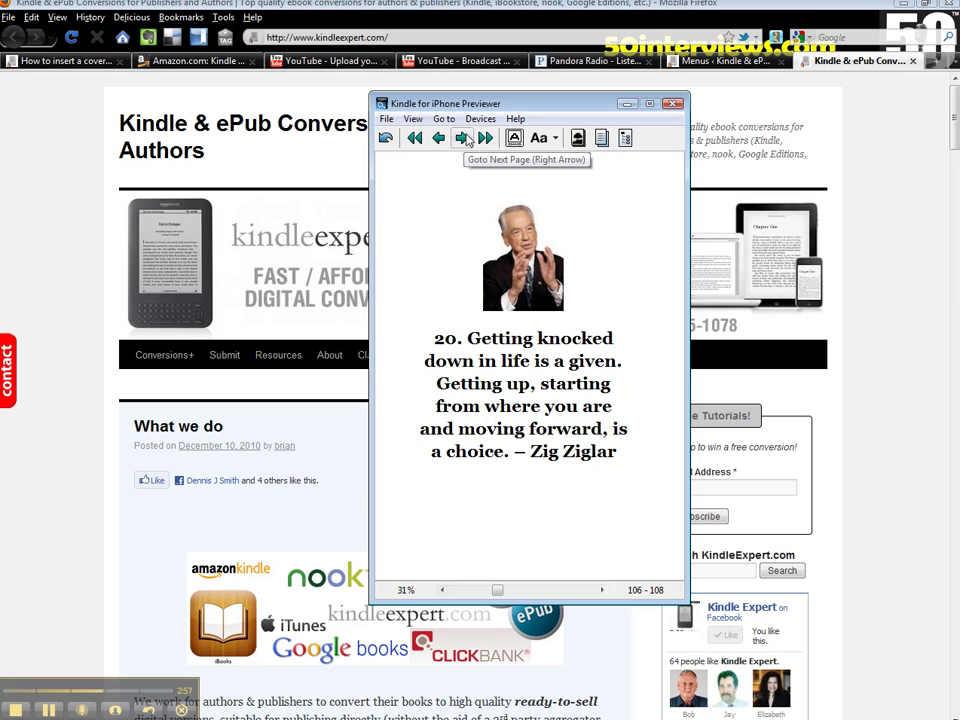
- Try text Size 1 then Size 4, and page forward to the Ayn Rand quote
click(554, 140)
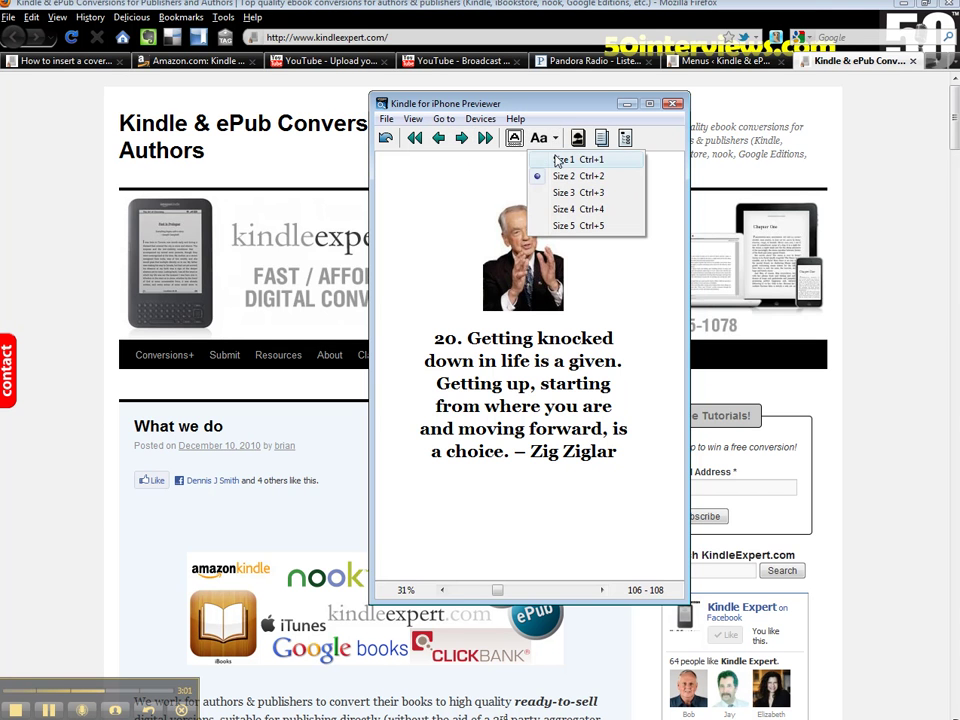
click(564, 159)
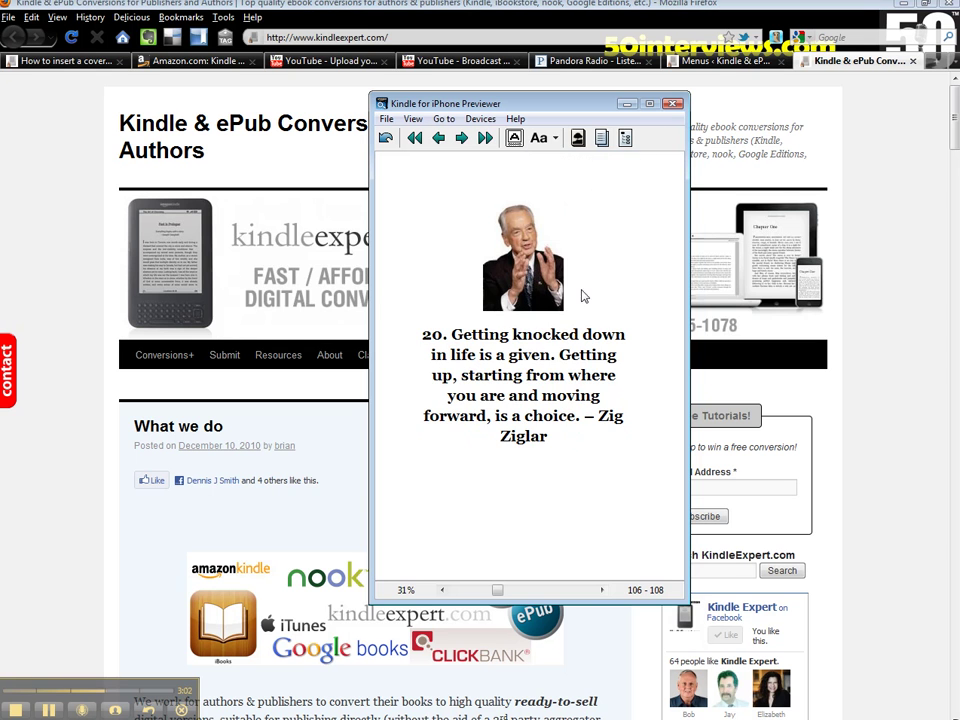
click(554, 140)
click(579, 212)
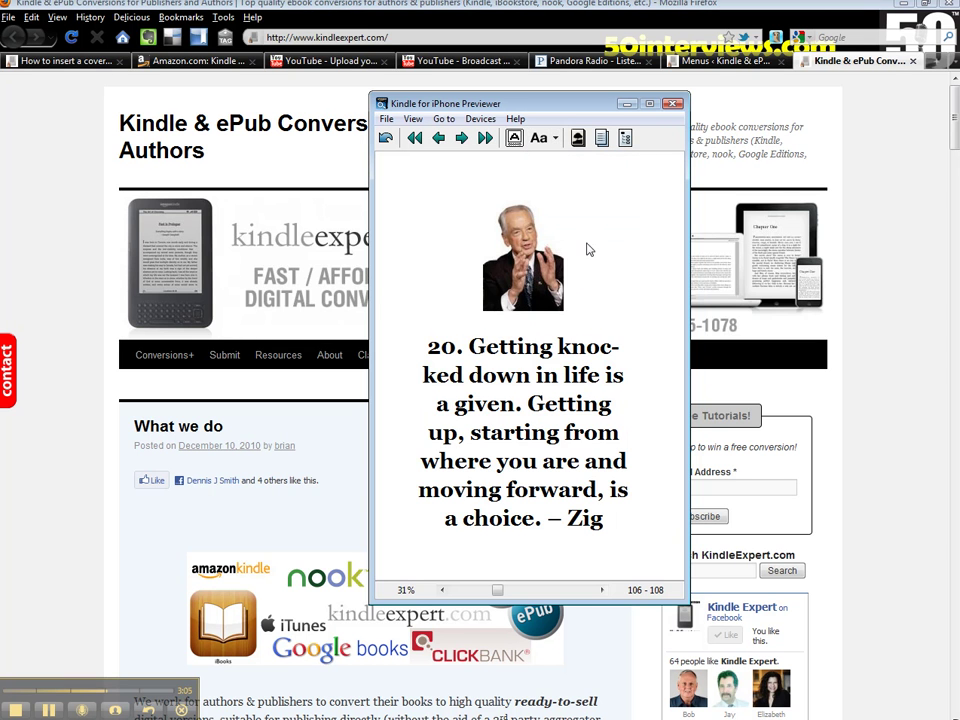
click(461, 138)
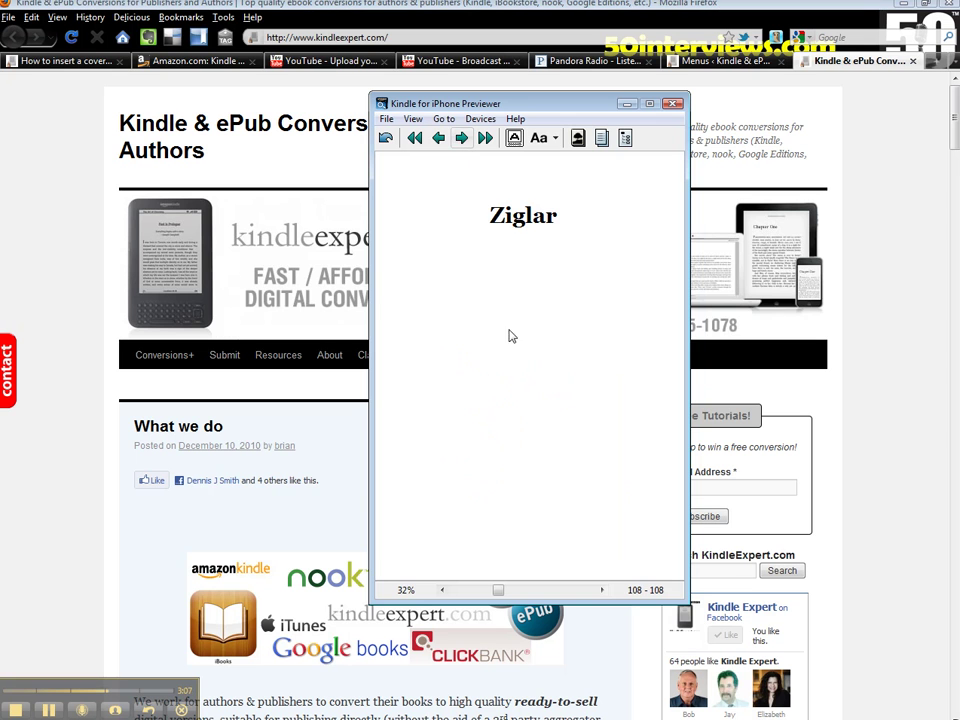
click(461, 138)
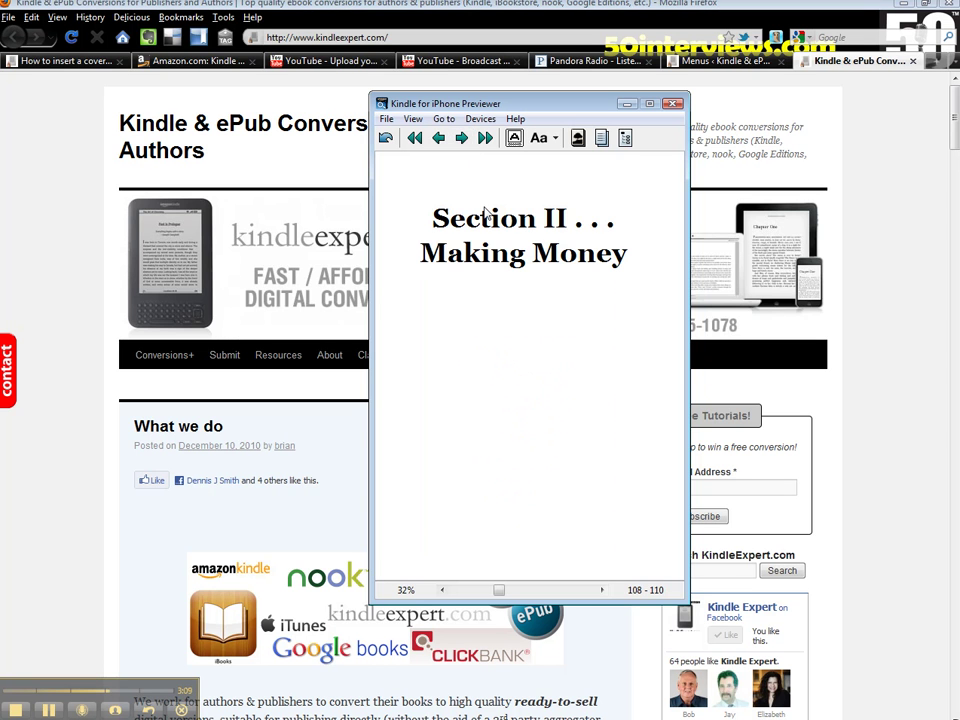
click(461, 138)
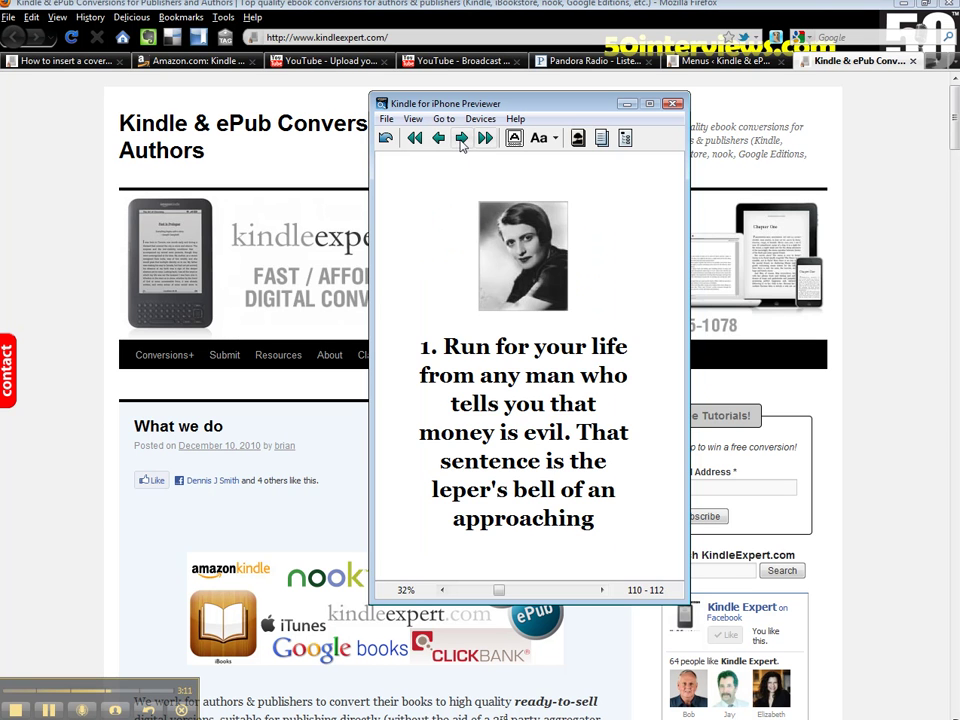
click(462, 139)
- Set the text to Size 3 then Size 2, and return to the Ayn Rand quote page
click(555, 138)
click(568, 191)
click(556, 140)
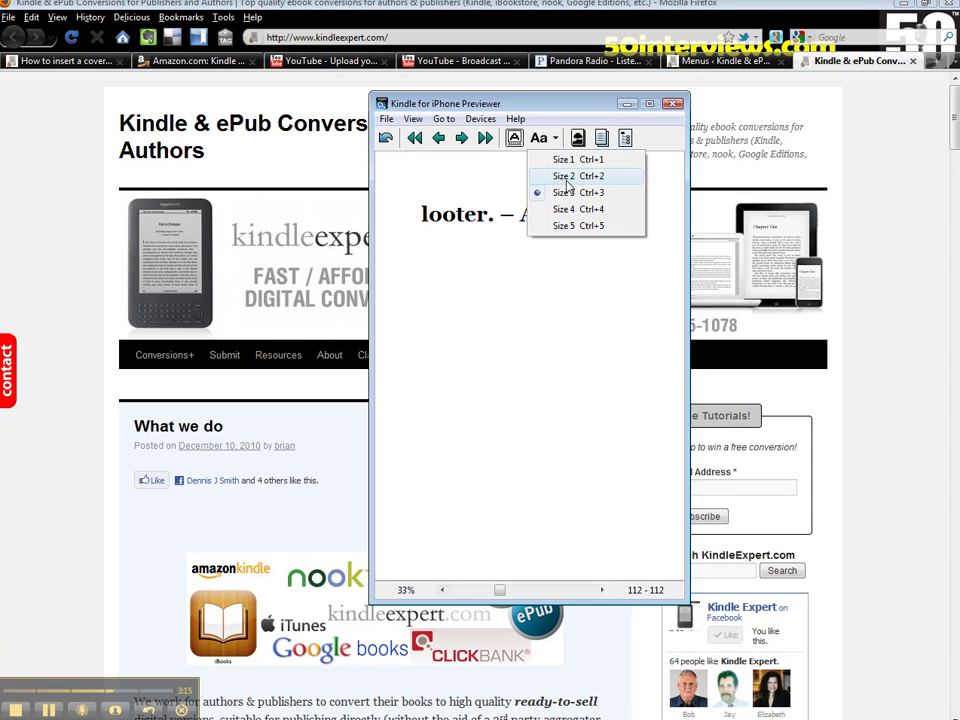
click(560, 174)
click(440, 139)
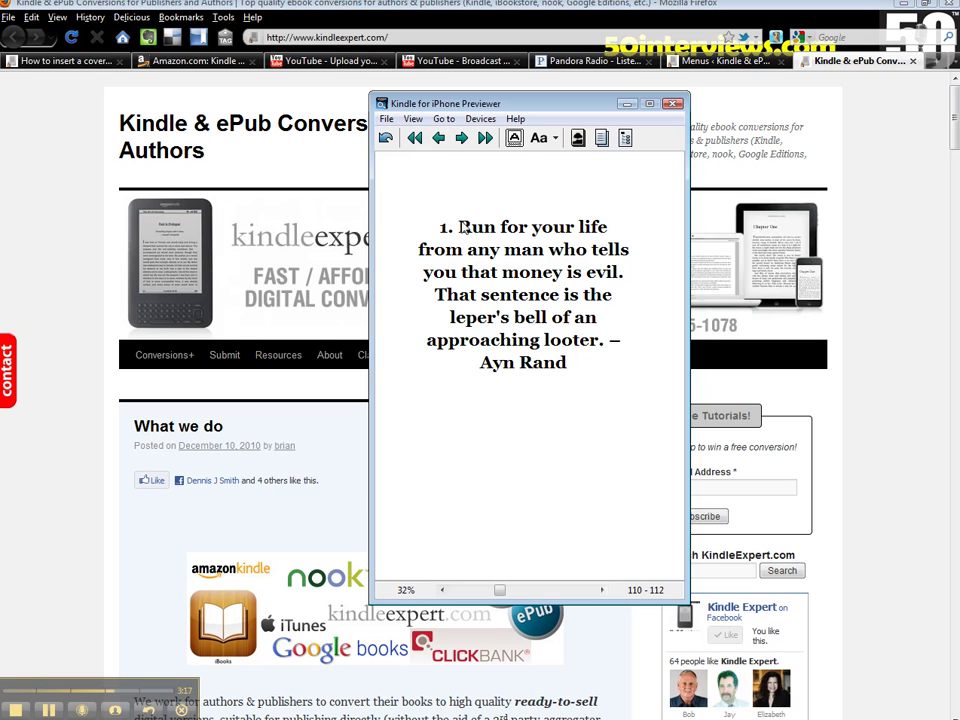
click(438, 139)
click(461, 138)
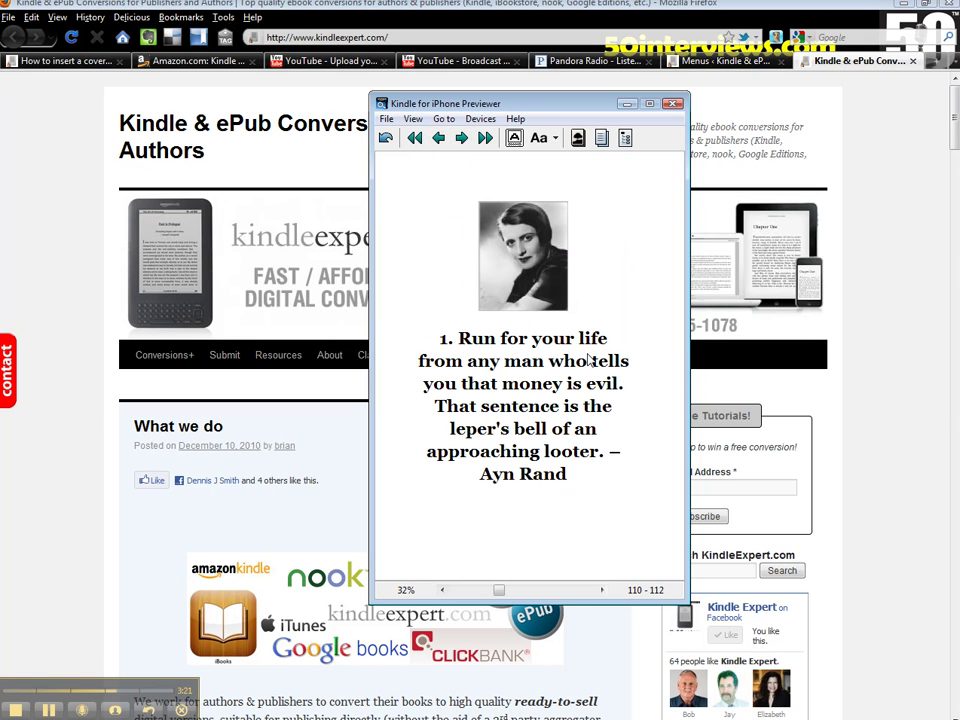
- Jump to the cover, the table of contents and back to the cover, then page forward twice
click(577, 140)
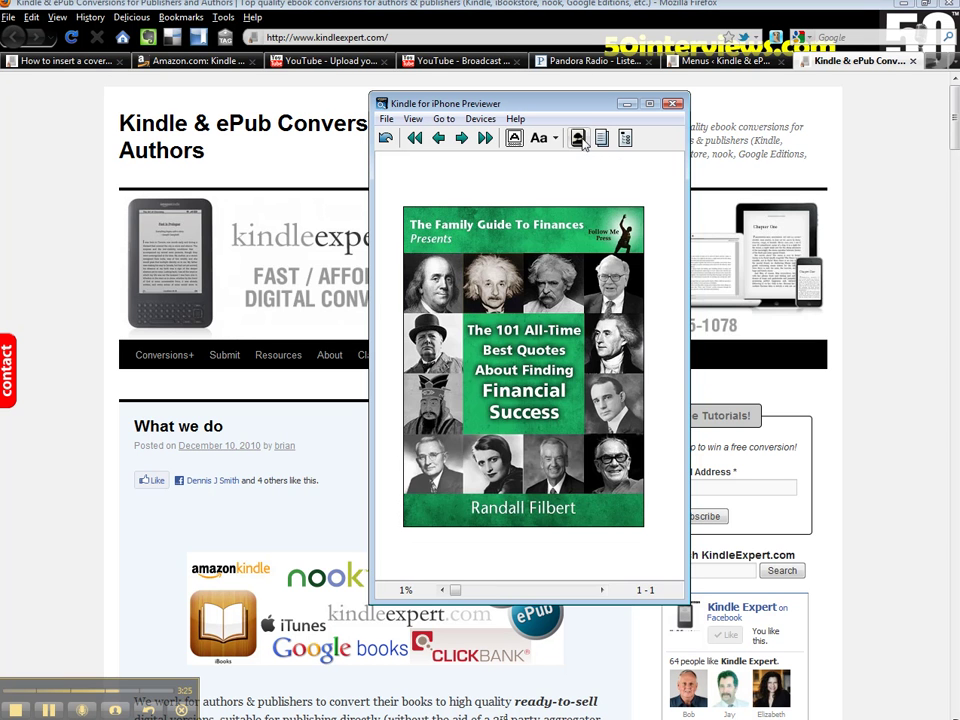
click(444, 119)
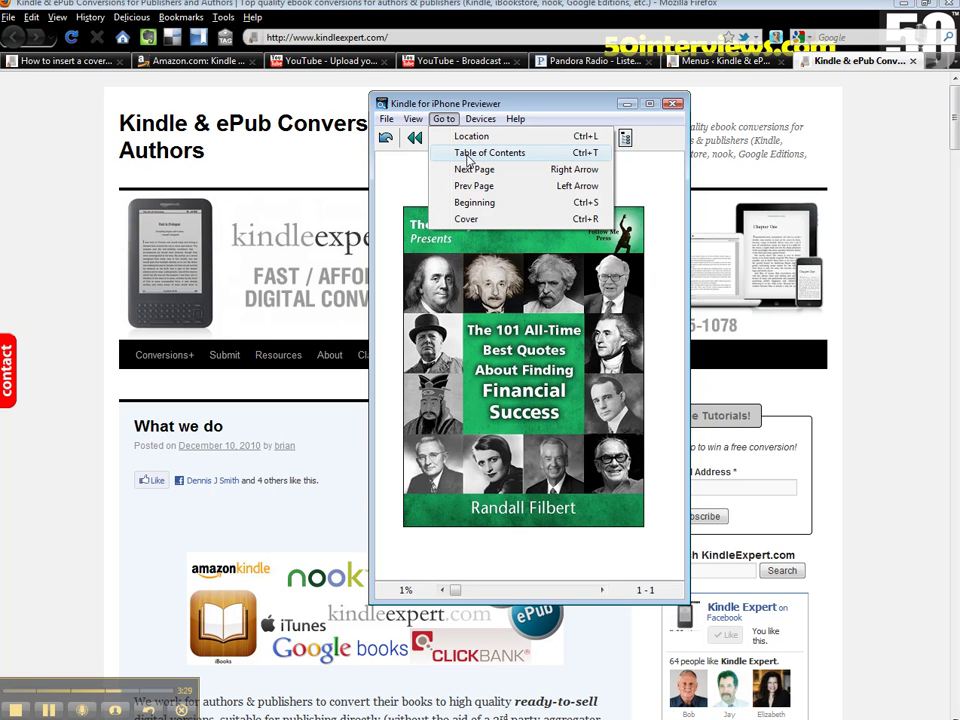
click(480, 154)
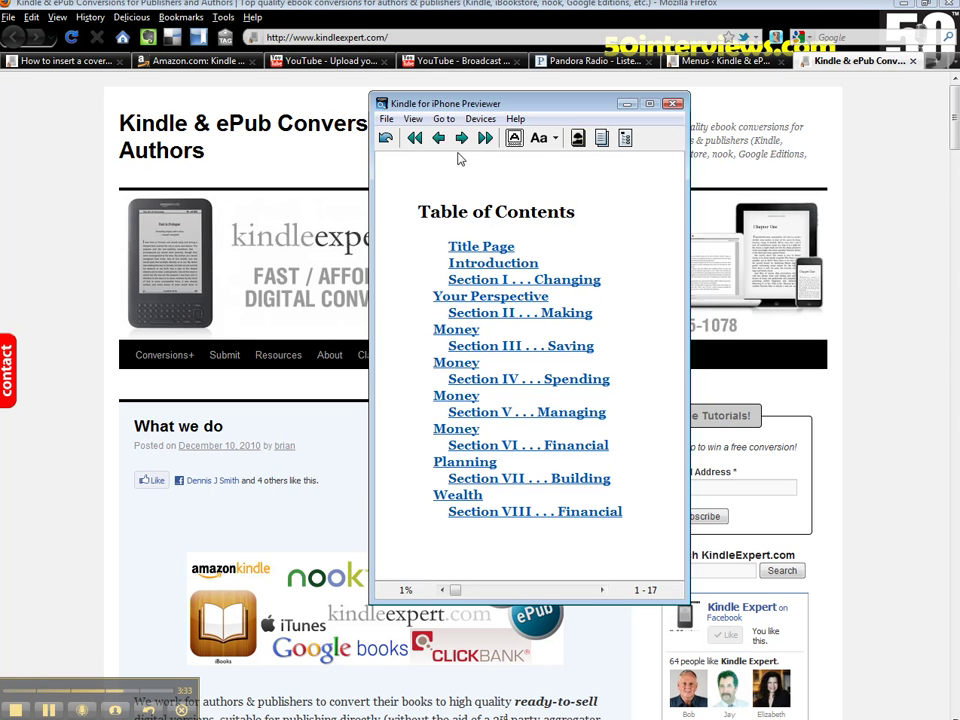
click(443, 118)
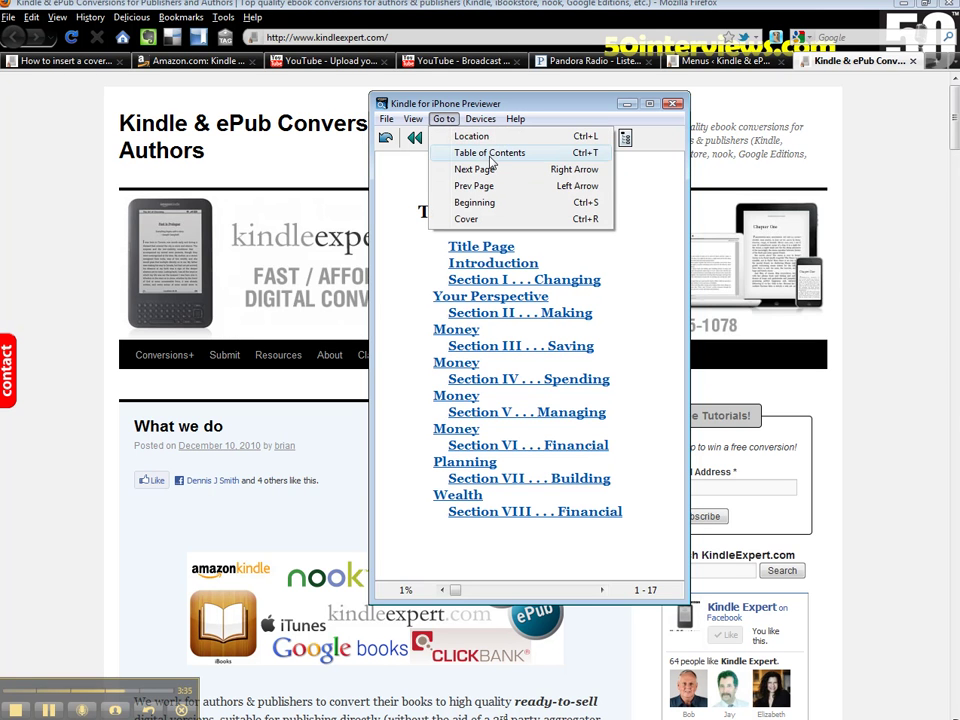
click(470, 218)
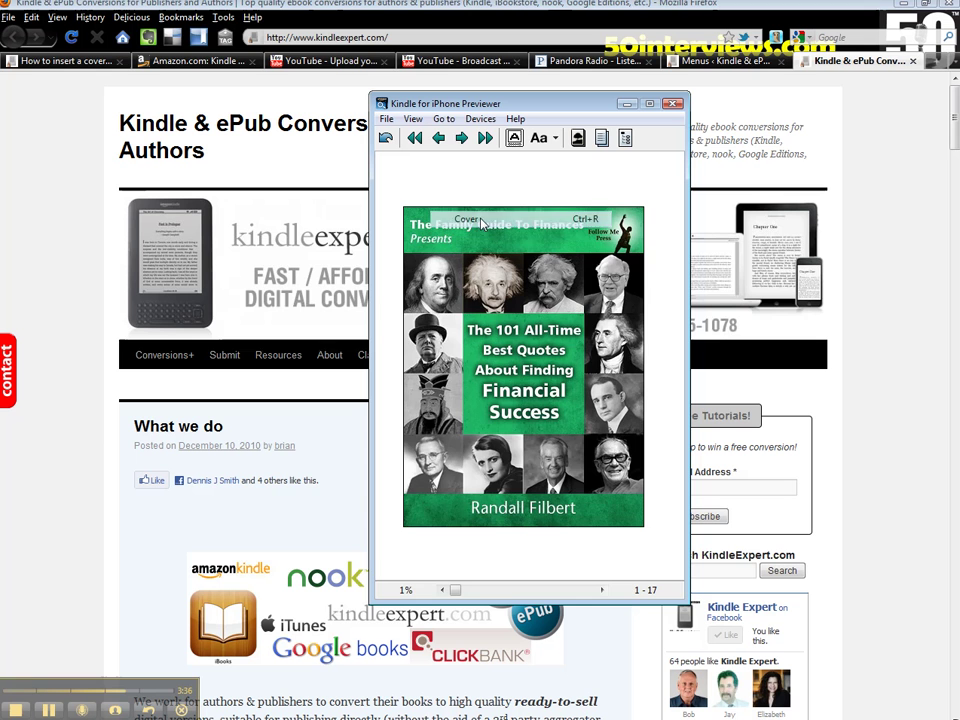
click(461, 138)
click(461, 138)
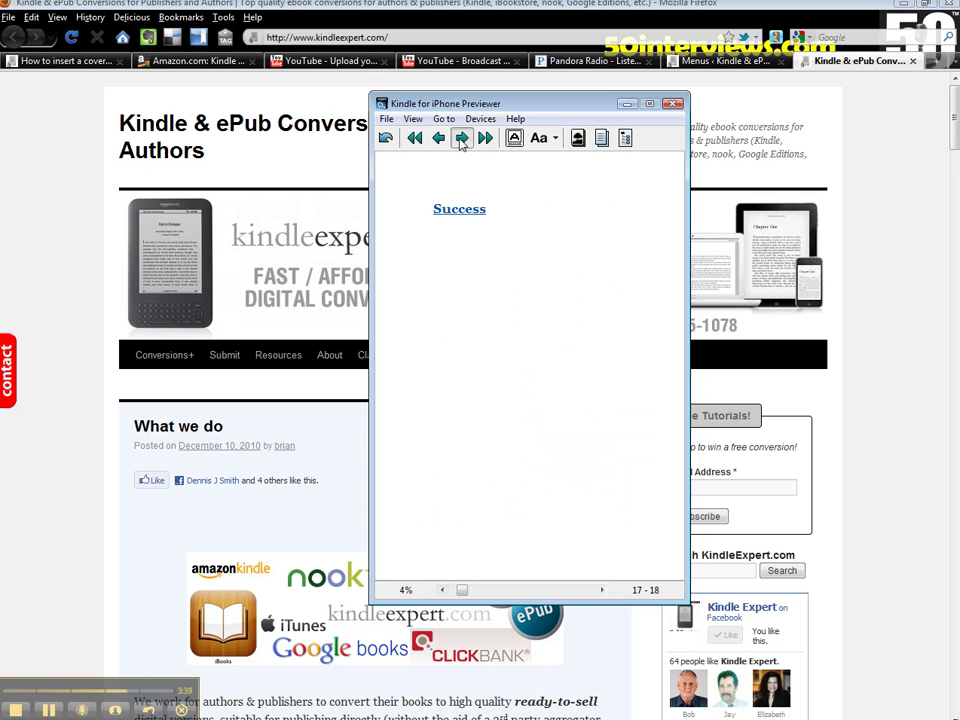
click(477, 120)
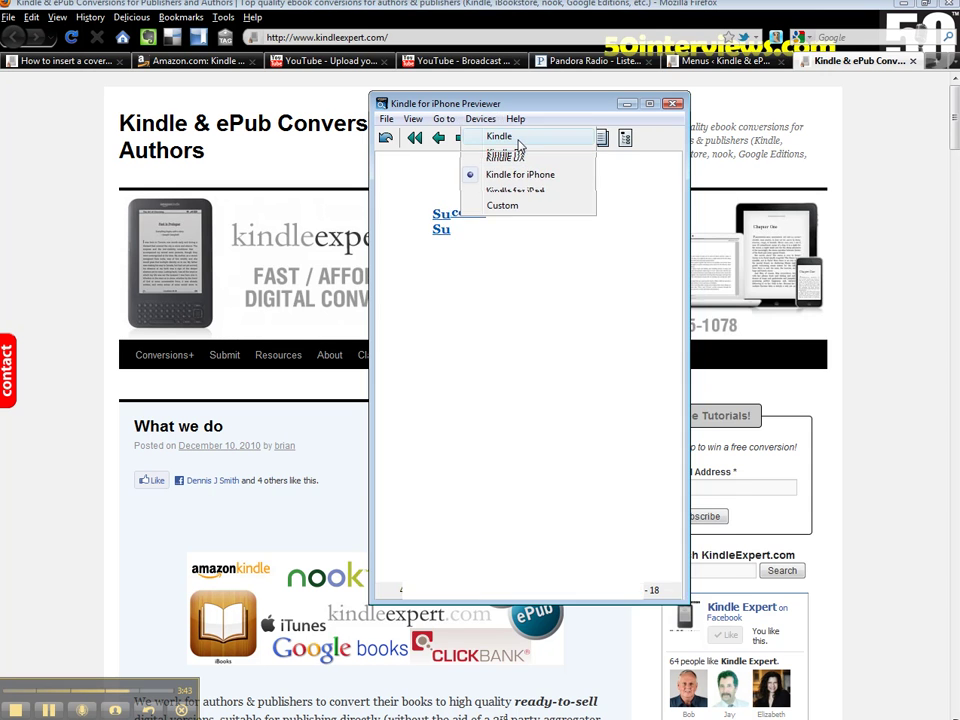
- Preview on the Kindle device, page from the cover to the Mark Twain quote, then return to Firefox
click(516, 140)
click(438, 42)
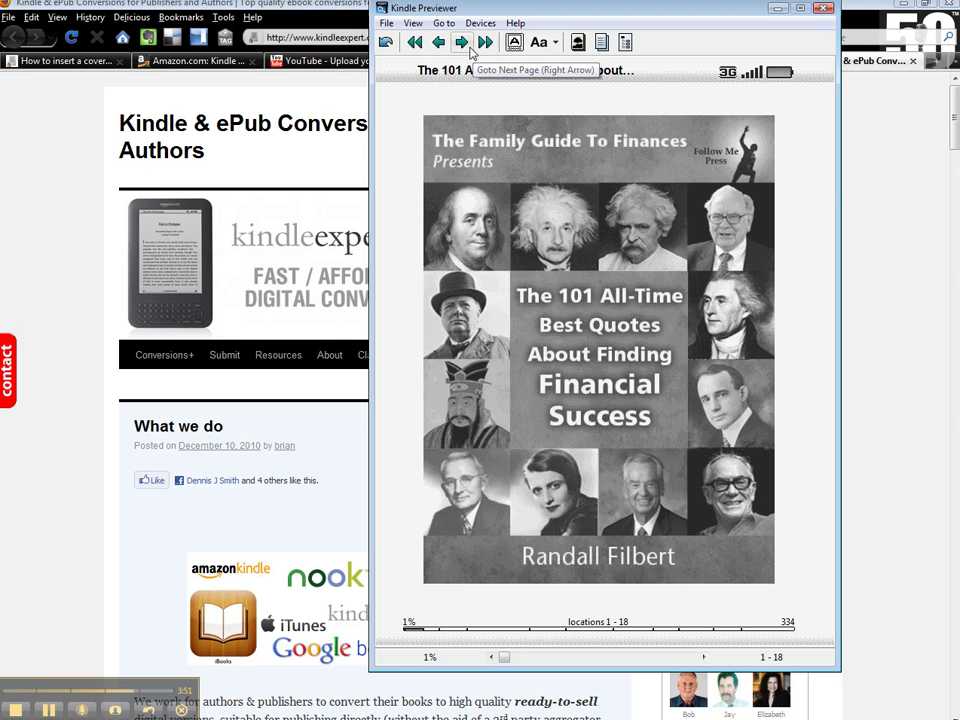
click(463, 47)
click(463, 45)
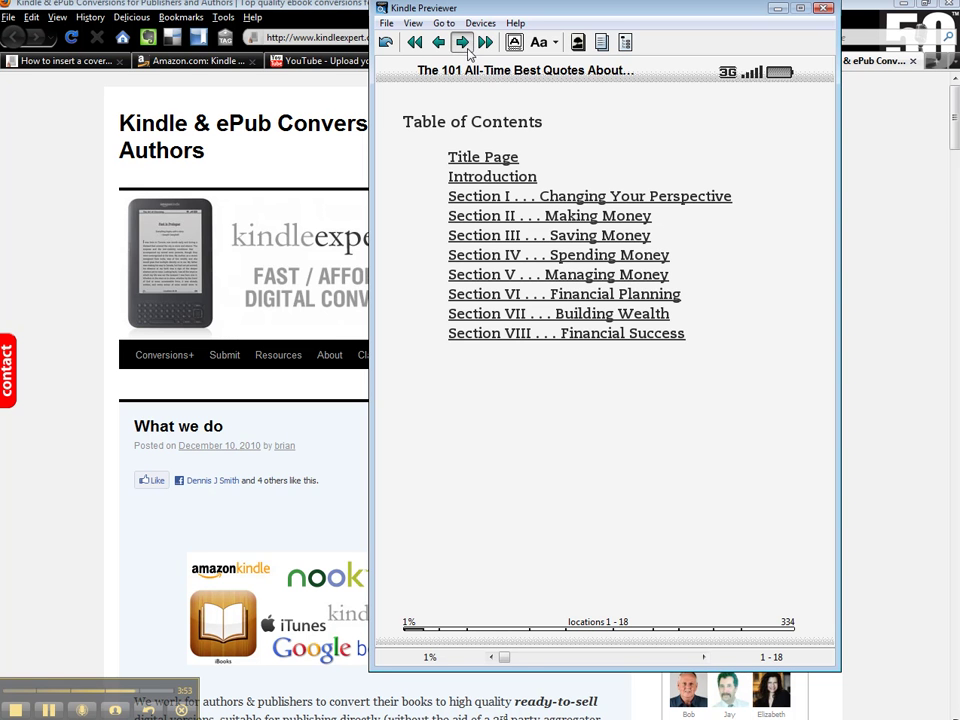
click(463, 45)
click(466, 48)
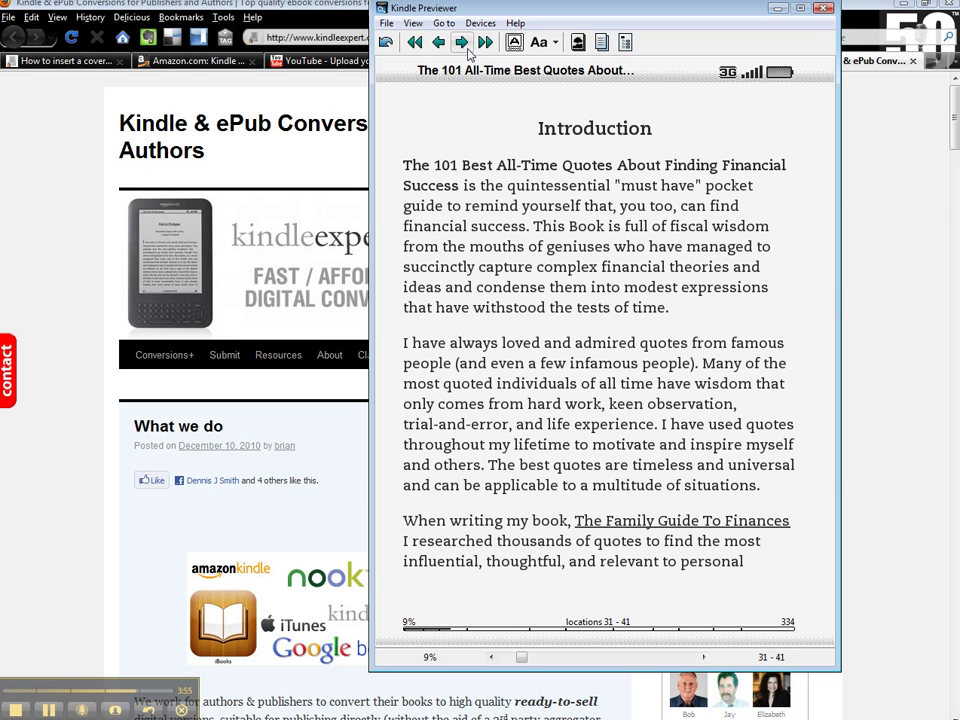
click(462, 43)
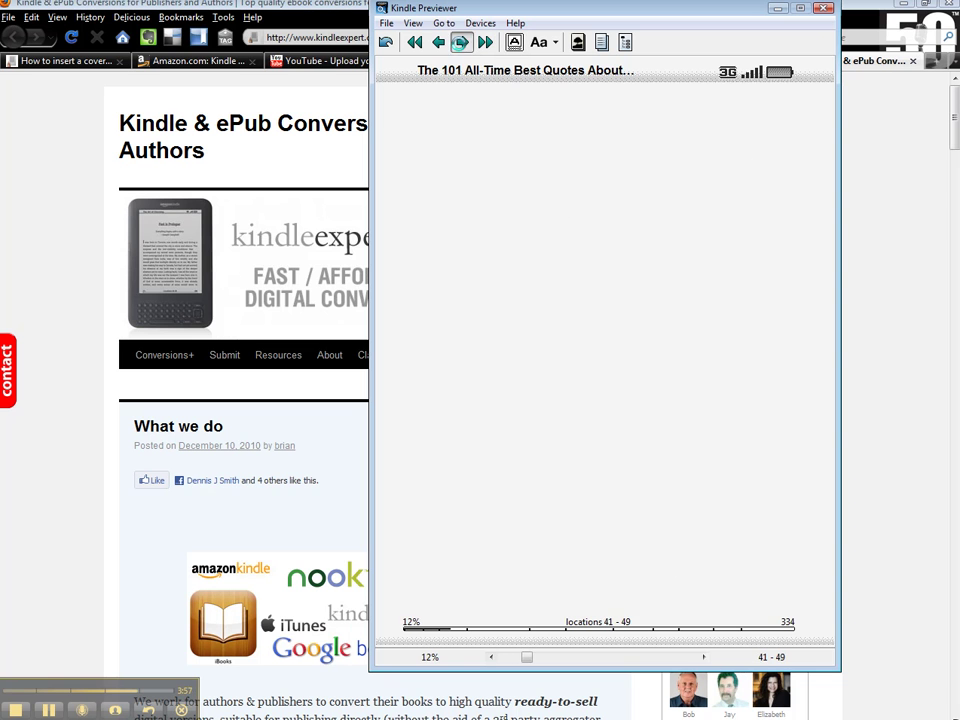
click(462, 43)
click(460, 44)
click(460, 44)
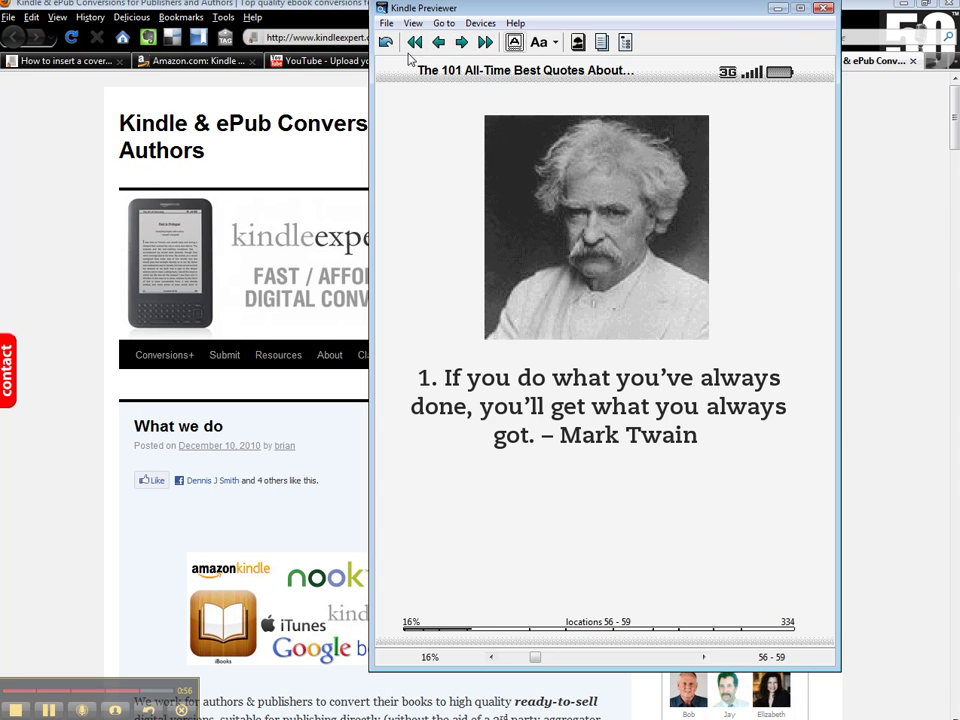
click(90, 128)
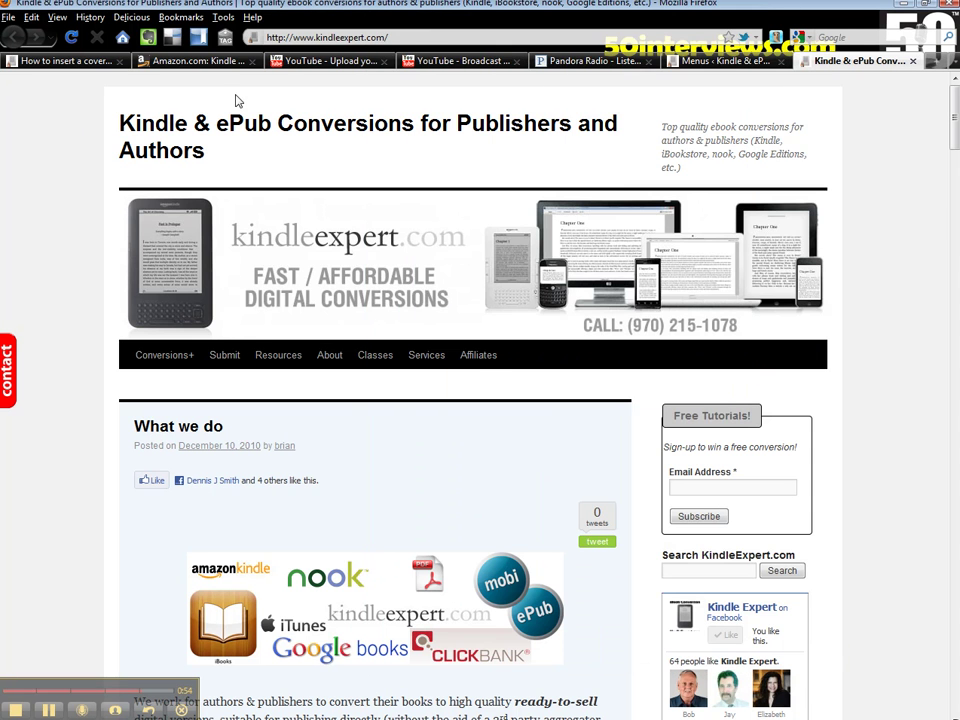
- Back in Kindle Previewer, load the 101Quotes-REVISED MOBI book through File > Open Book
mouse_move(264, 360)
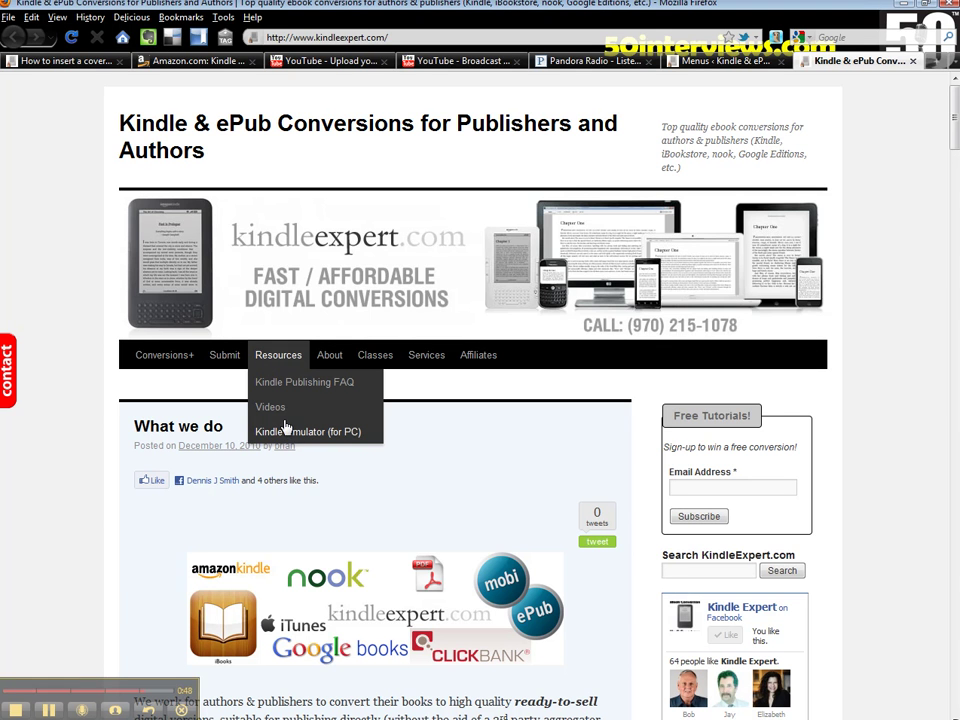
key(alt+Tab)
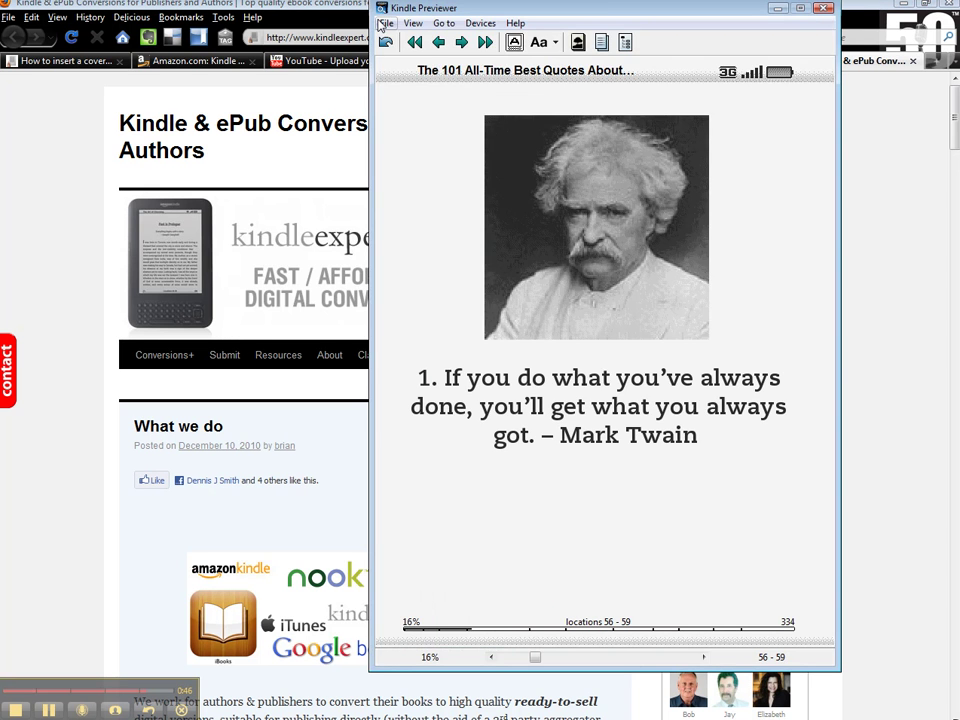
click(384, 23)
click(408, 40)
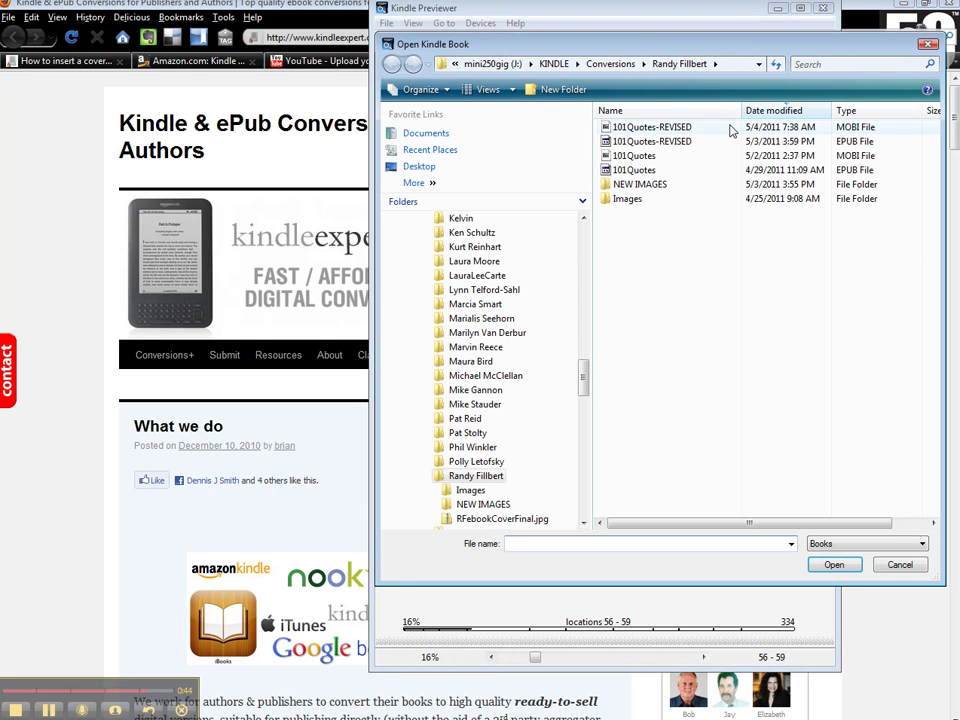
click(688, 128)
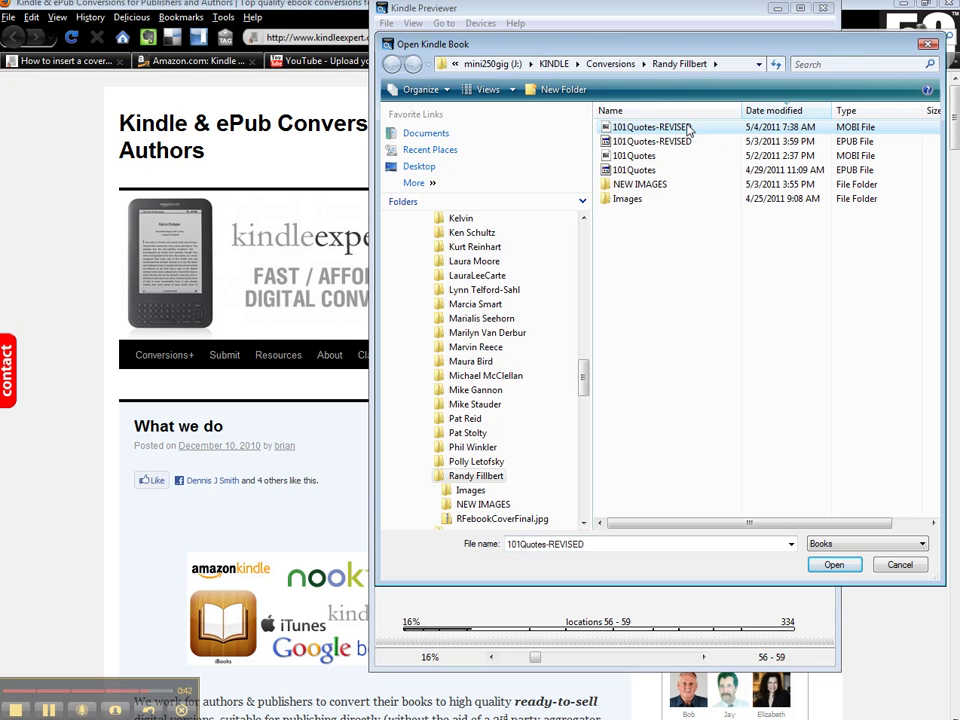
double_click(686, 128)
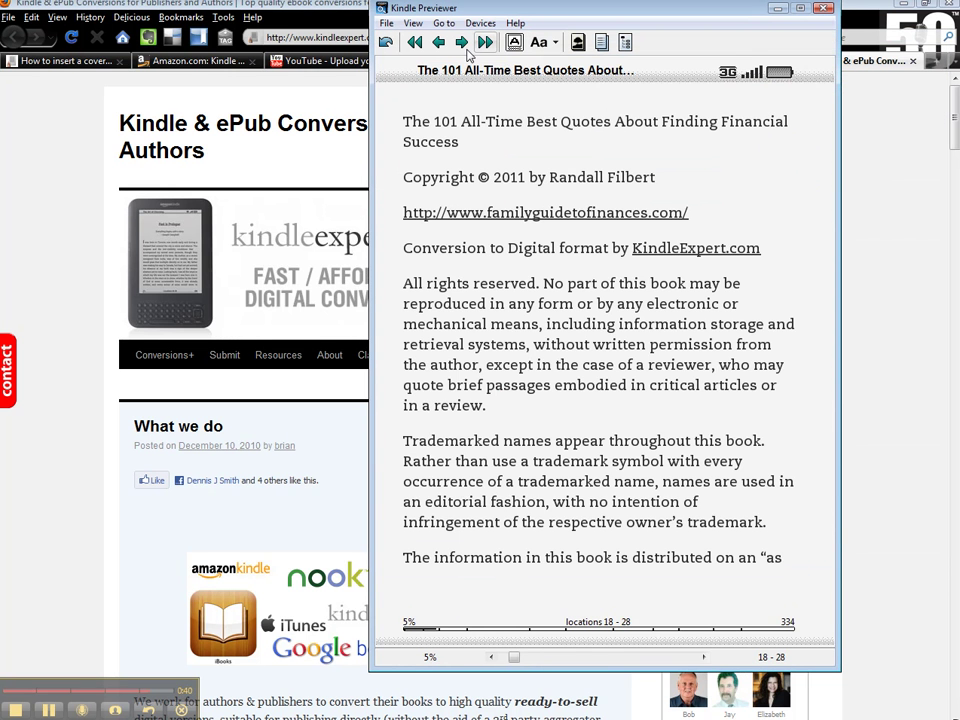